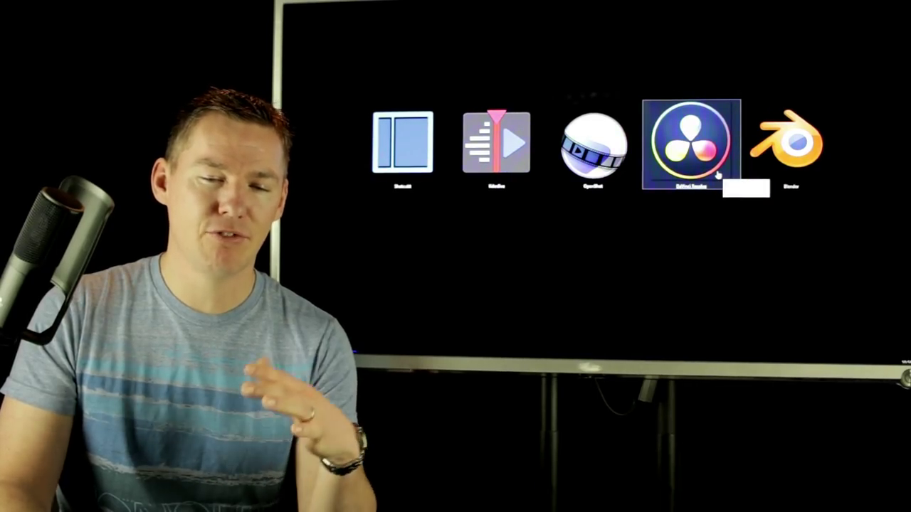
Look over the feature list on the shotcut.org Features page
left_click(718, 177)
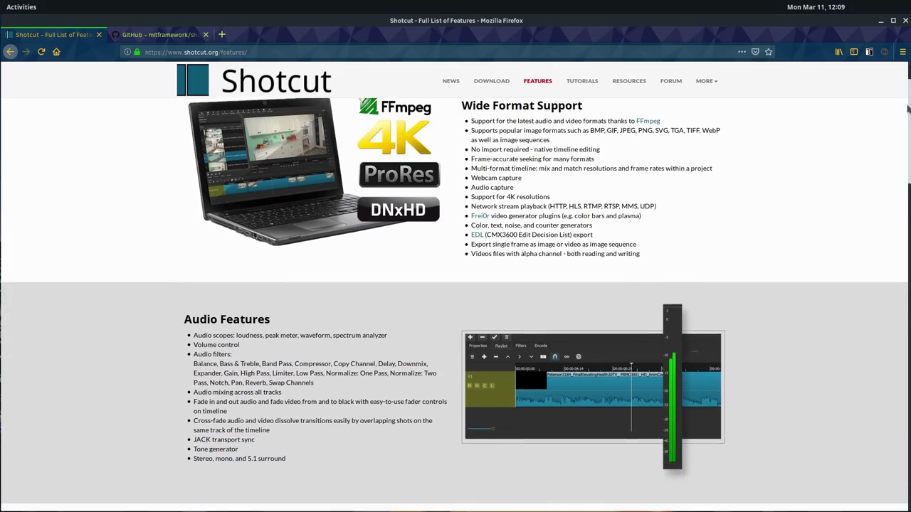
scroll(905, 134, "down", 3)
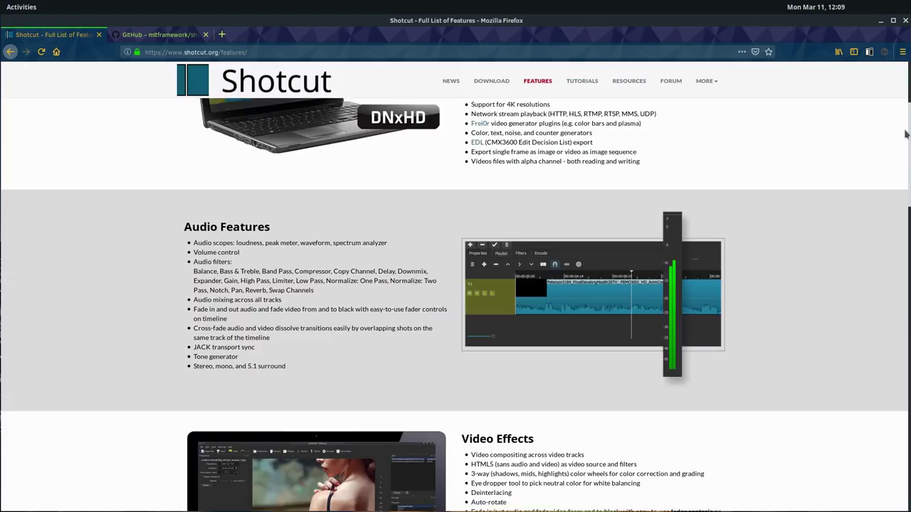
scroll(903, 164, "down", 5)
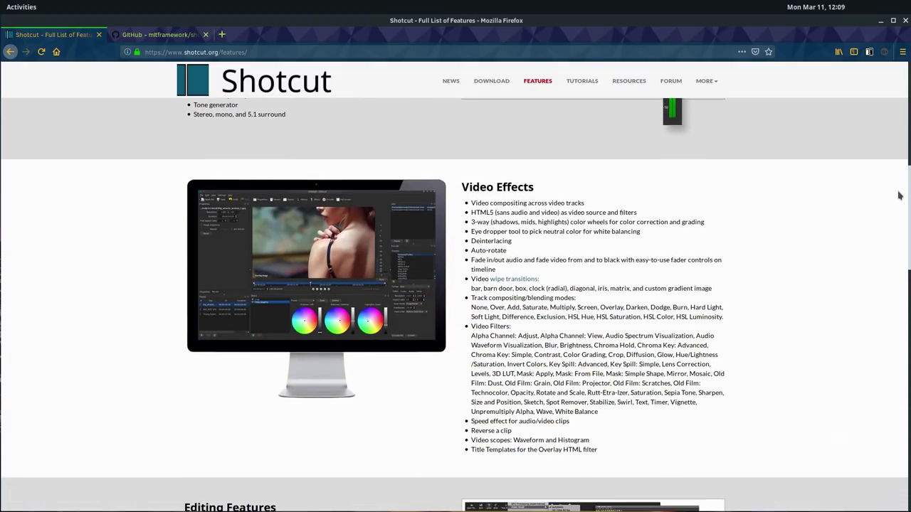
scroll(893, 227, "down", 3)
scroll(888, 255, "down", 3)
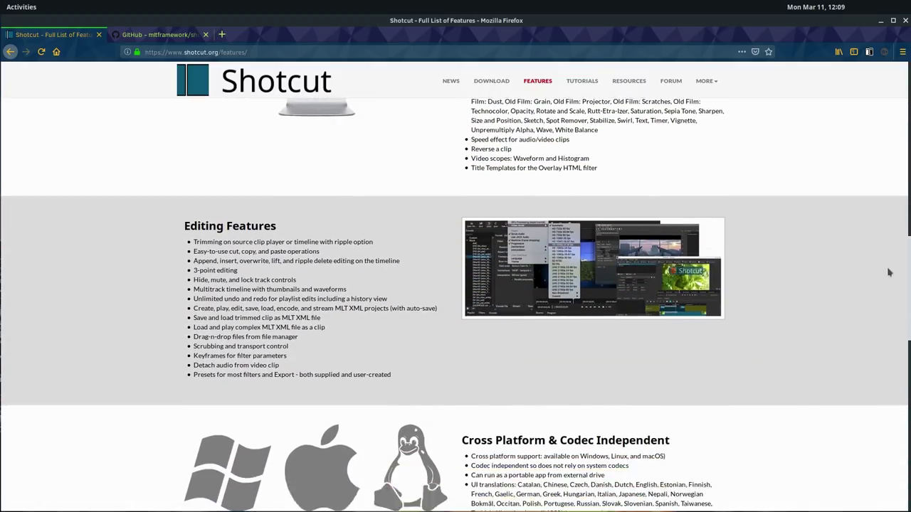
scroll(889, 214, "up", 15)
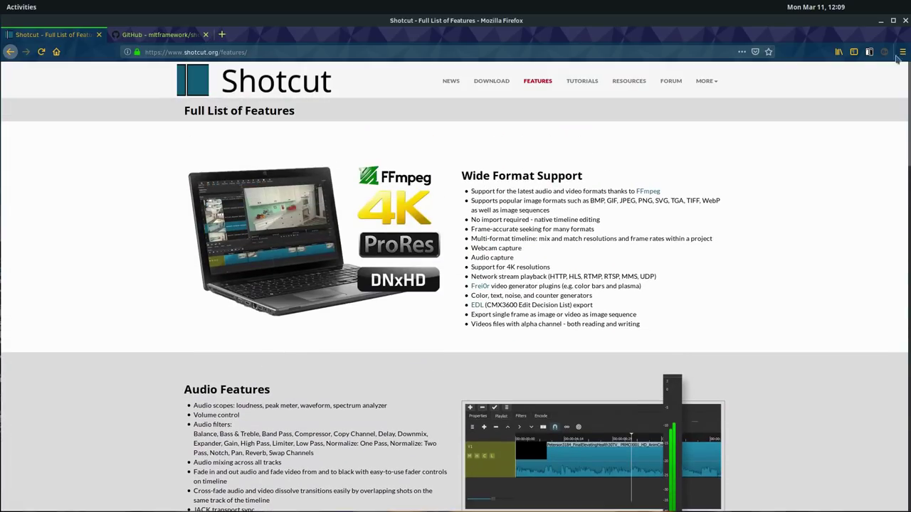
Go to the Shotcut tutorial videos and read the Transparent Titles forum topic
left_click(582, 81)
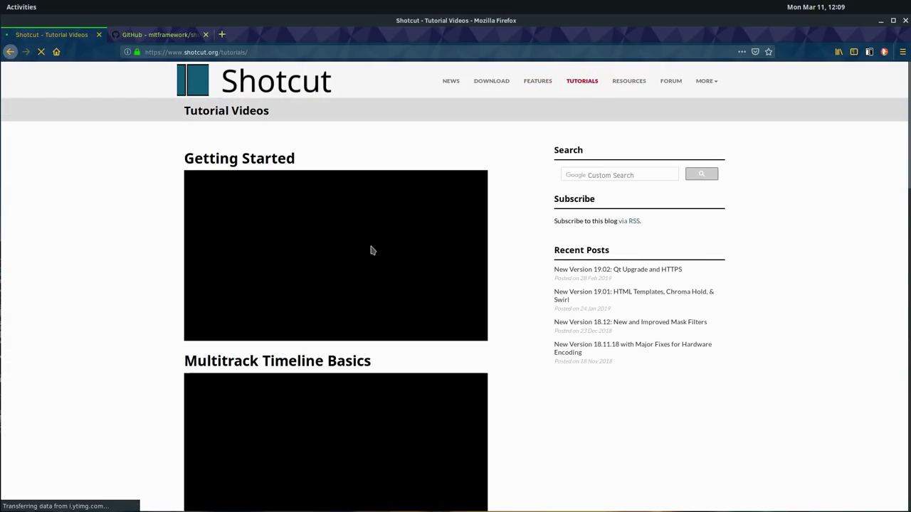
scroll(311, 235, "down", 8)
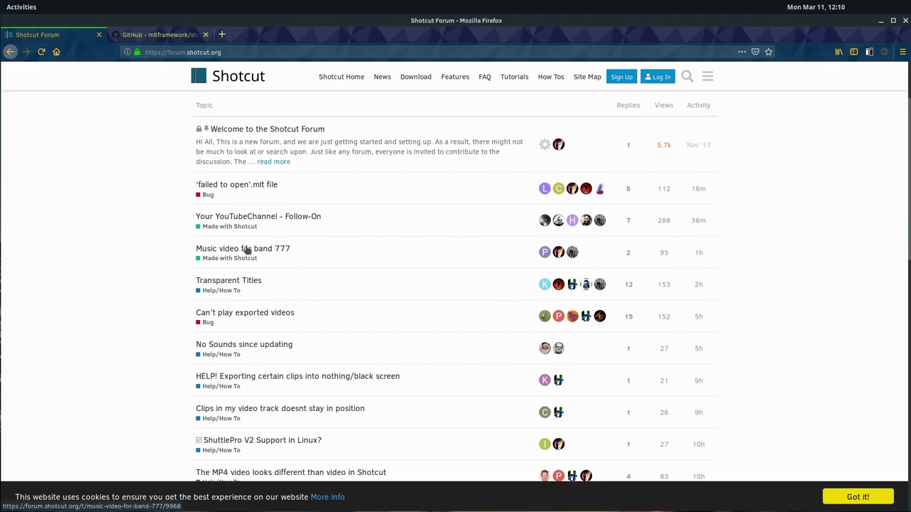
left_click(247, 283)
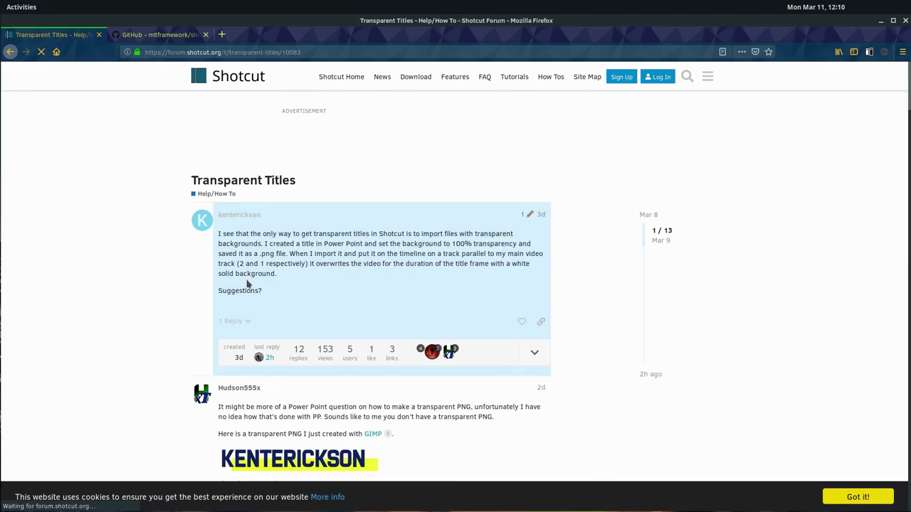
scroll(306, 238, "down", 4)
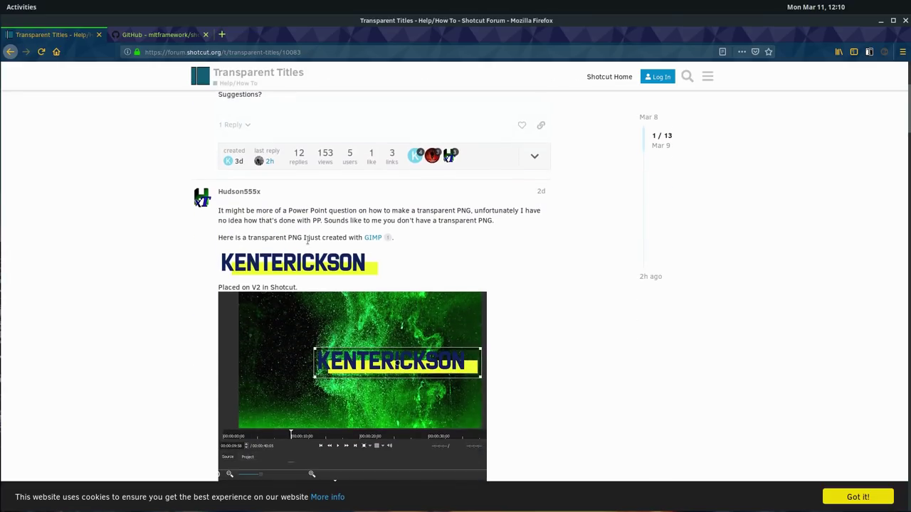
scroll(545, 291, "down", 4)
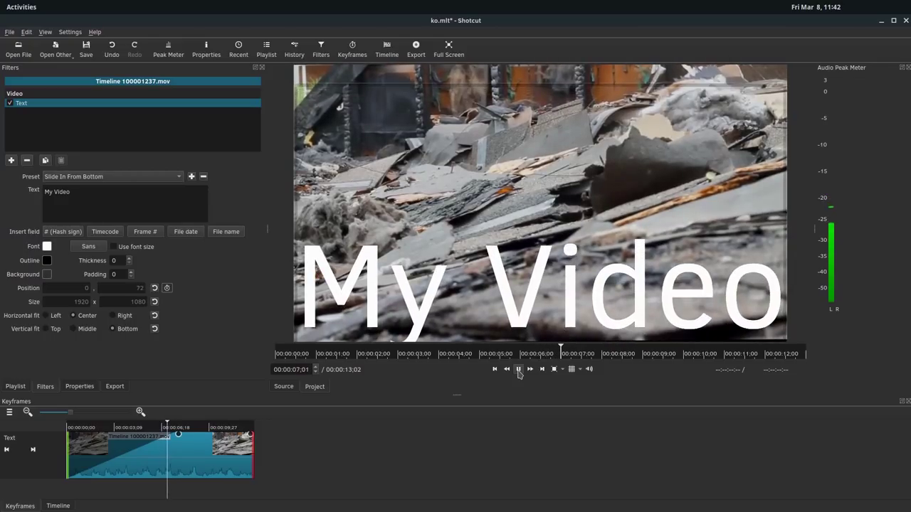
Preview the My Video title with a longer slide-in, then the colour-graded clip
key("space")
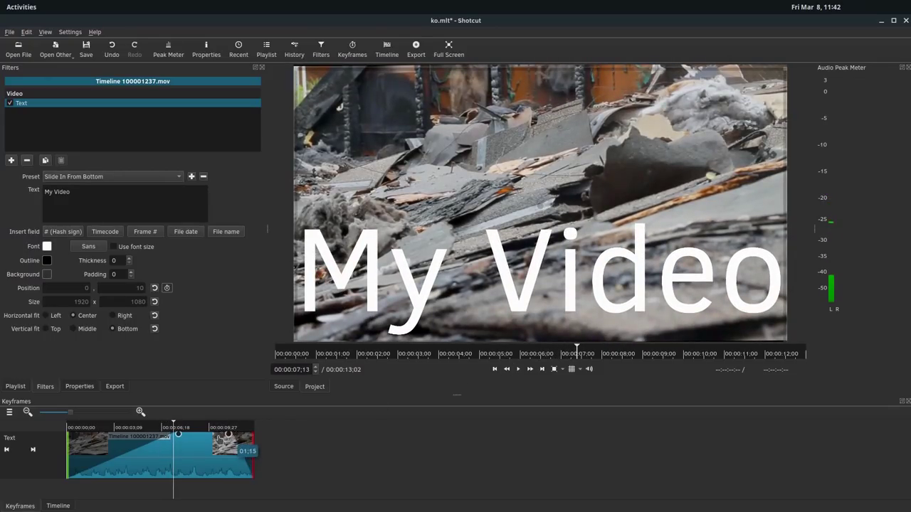
left_click_drag(176, 440, 163, 439)
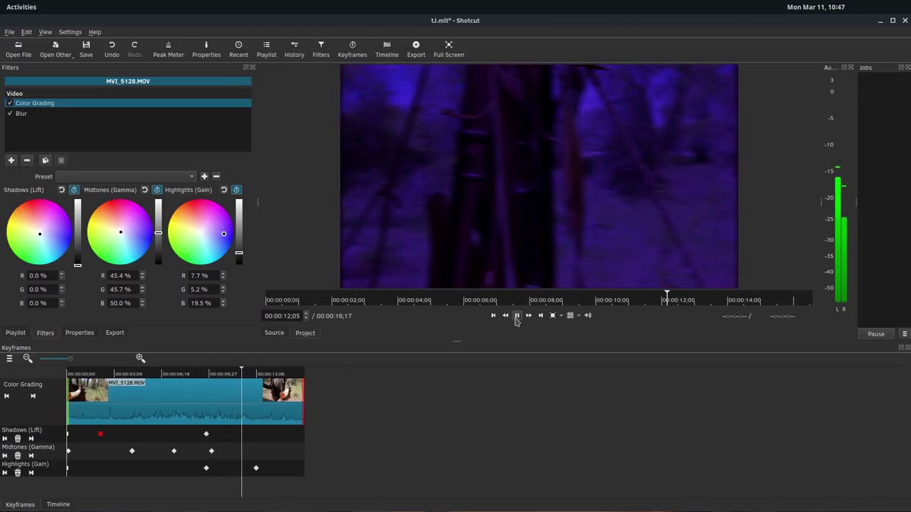
key("space")
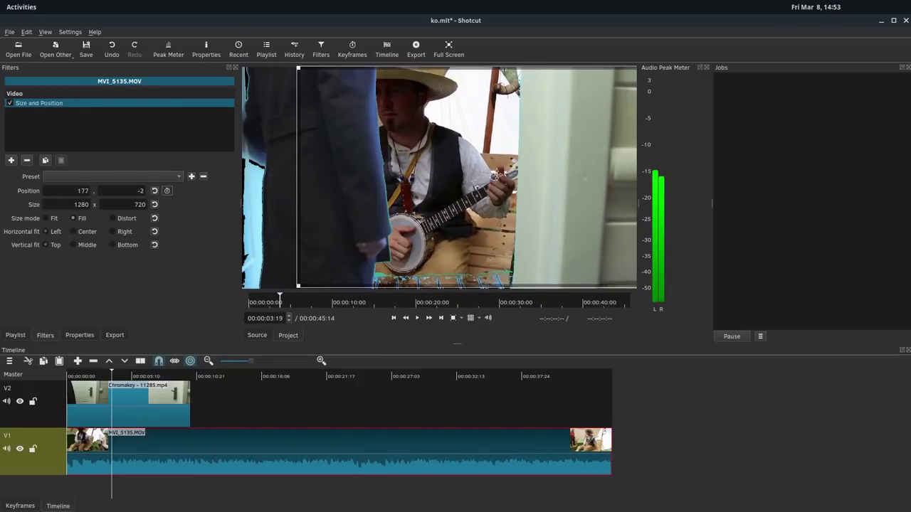
Move the banjo footage overlay to 233, 3, enlarge it to 1214x683 and play the composite
left_click_drag(299, 57, 421, 121)
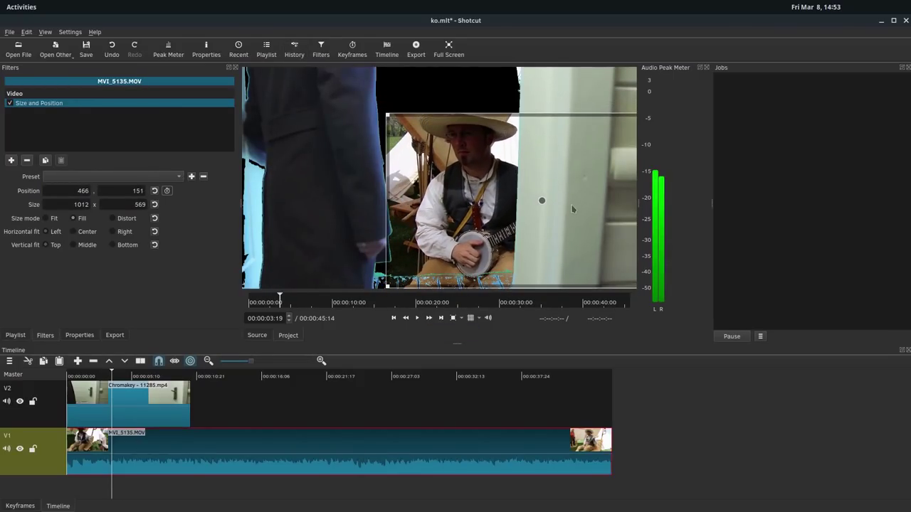
left_click_drag(542, 200, 526, 157)
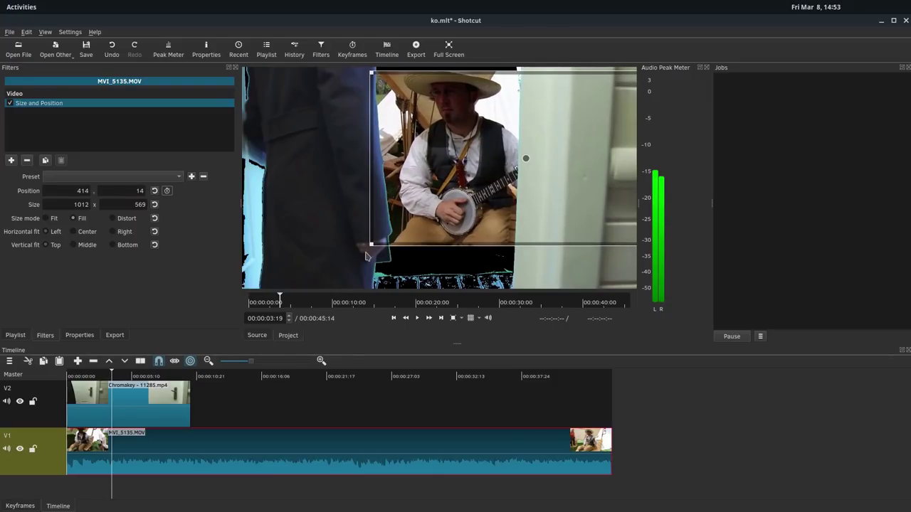
left_click_drag(370, 243, 314, 276)
left_click(417, 319)
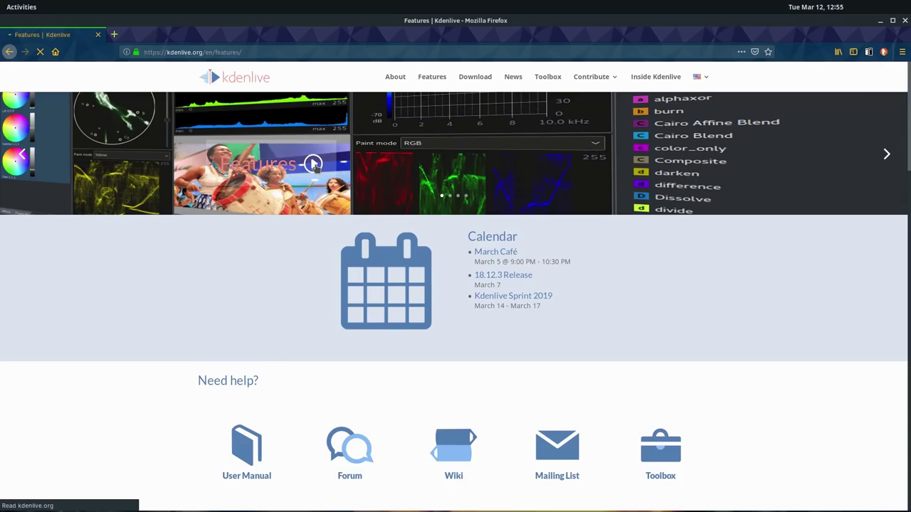
Browse the kdenlive.org Features page and the Download page
scroll(900, 156, "down", 5)
scroll(895, 177, "down", 7)
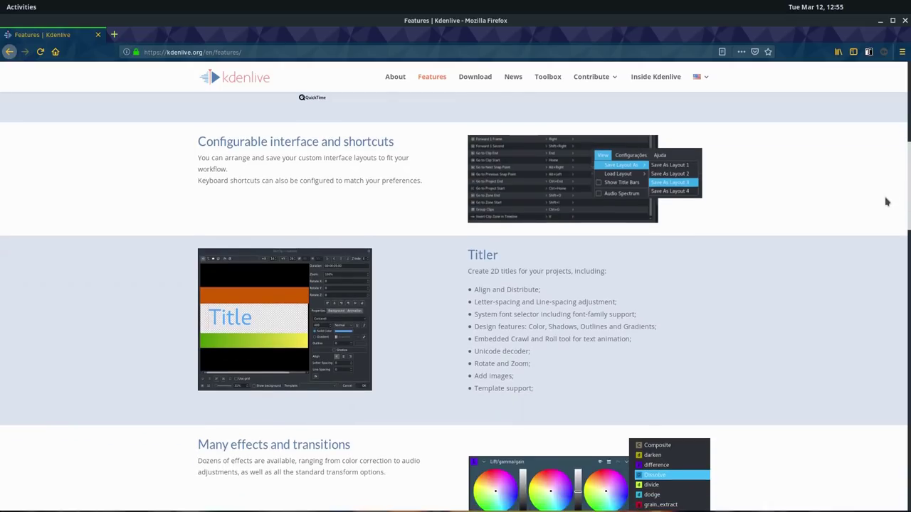
scroll(876, 299, "down", 2)
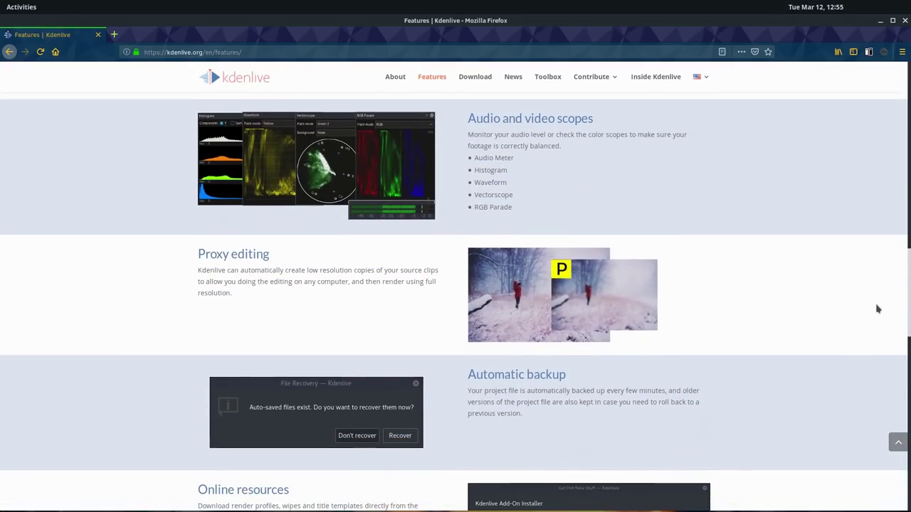
left_click(474, 76)
scroll(294, 317, "down", 3)
scroll(297, 318, "down", 3)
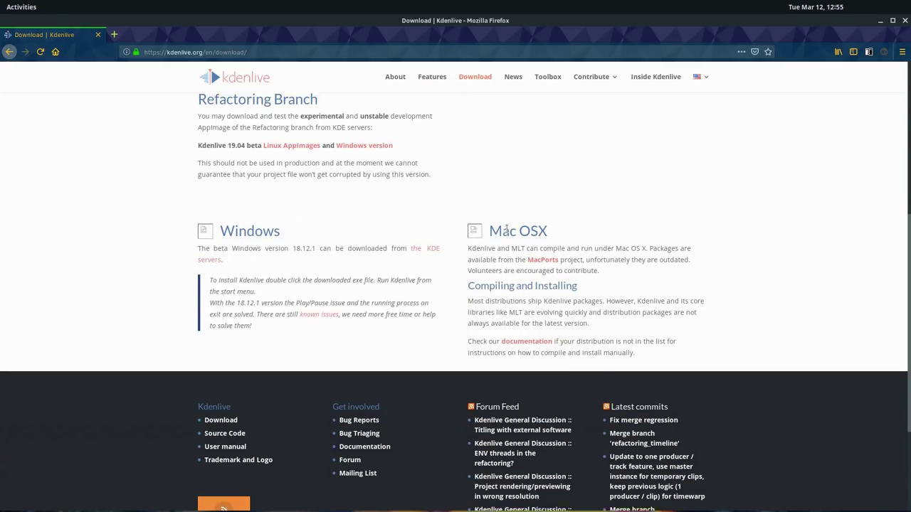
scroll(513, 227, "up", 6)
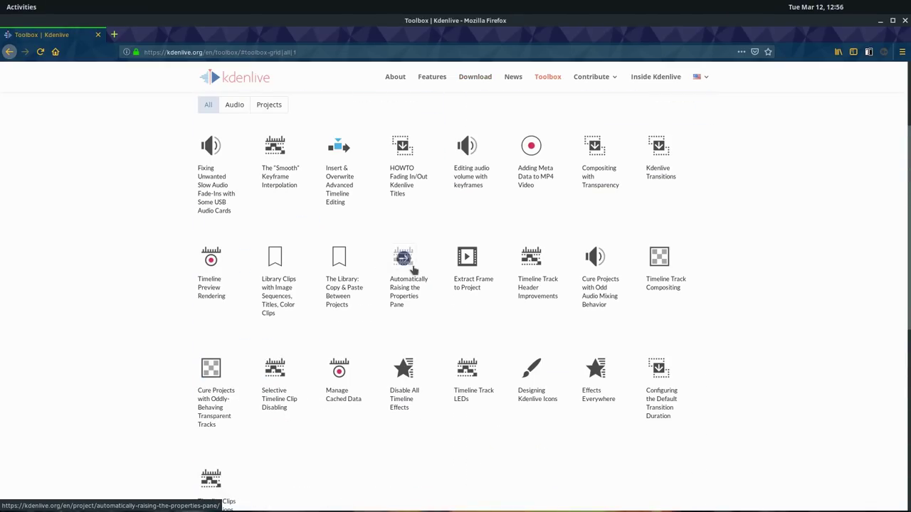
scroll(532, 255, "down", 3)
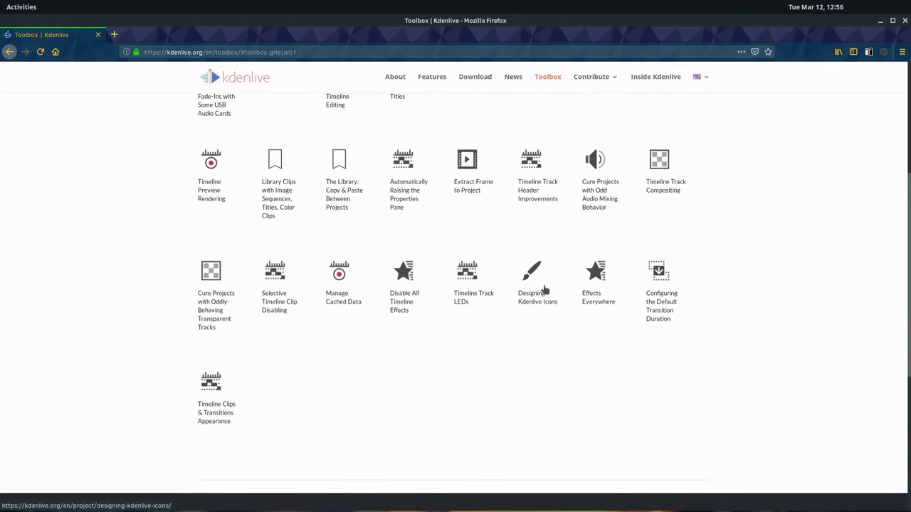
scroll(449, 286, "up", 3)
Open and read the 'Editing audio volume with keyframes' tutorial article
left_click(467, 209)
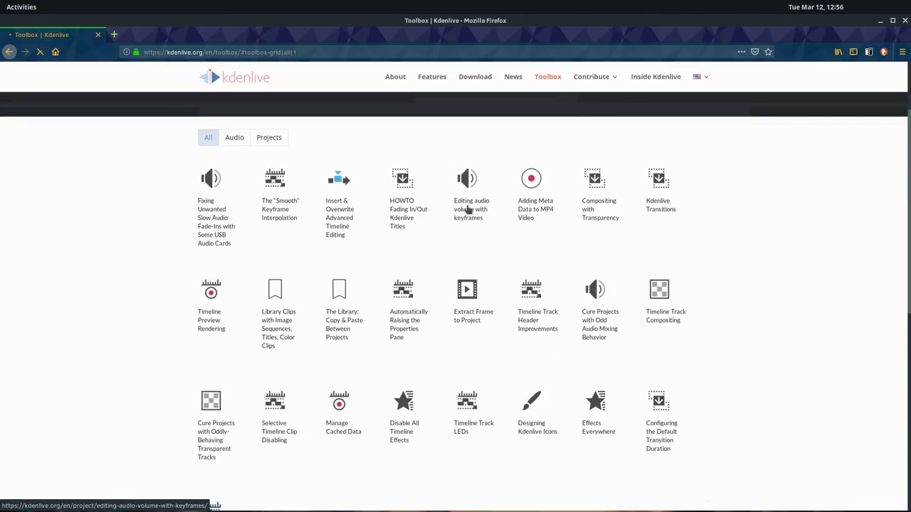
scroll(709, 254, "down", 2)
scroll(702, 247, "down", 3)
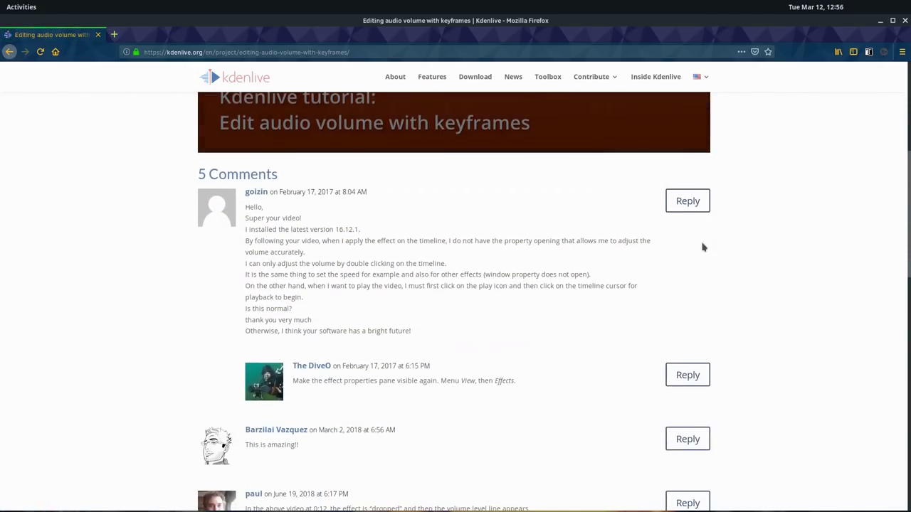
scroll(342, 356, "down", 2)
scroll(326, 383, "up", 5)
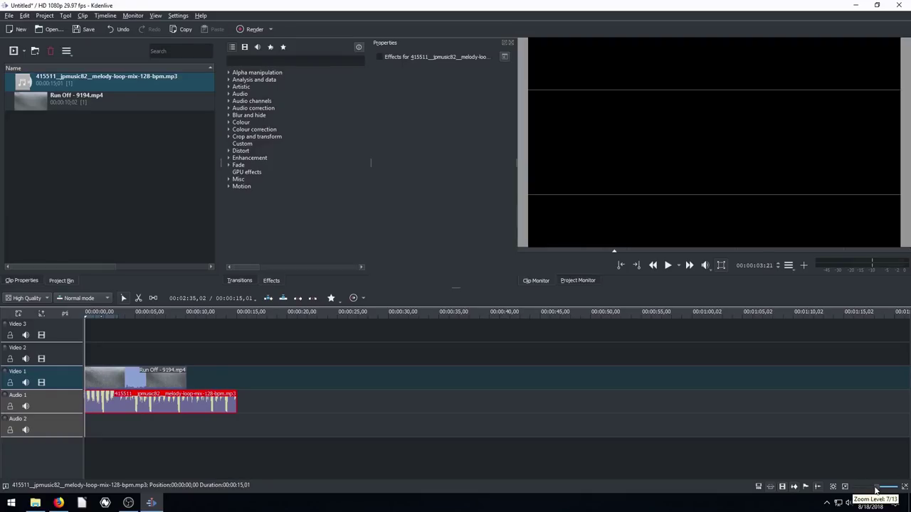
Give the cyclist clip Threshold and Scratchlines without Emboss, and enable Edge Crop on the boy image
left_click_drag(875, 490, 883, 490)
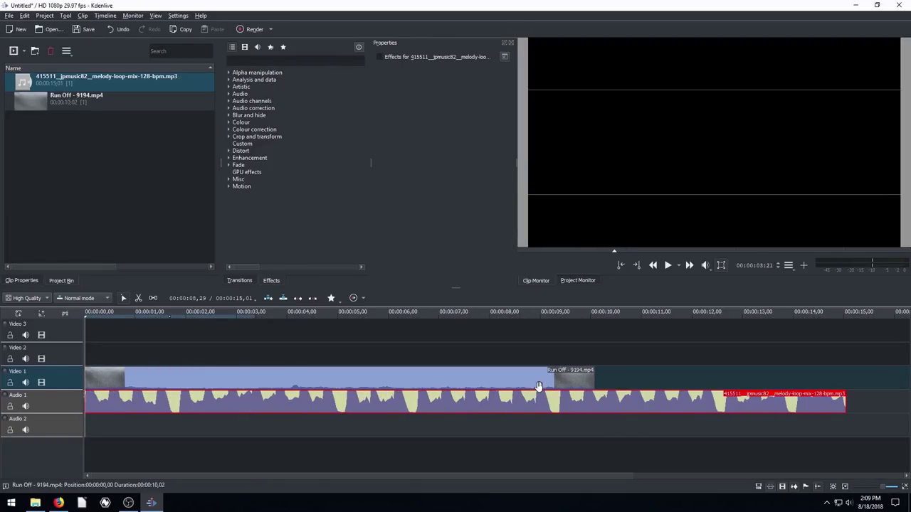
left_click_drag(234, 316, 265, 316)
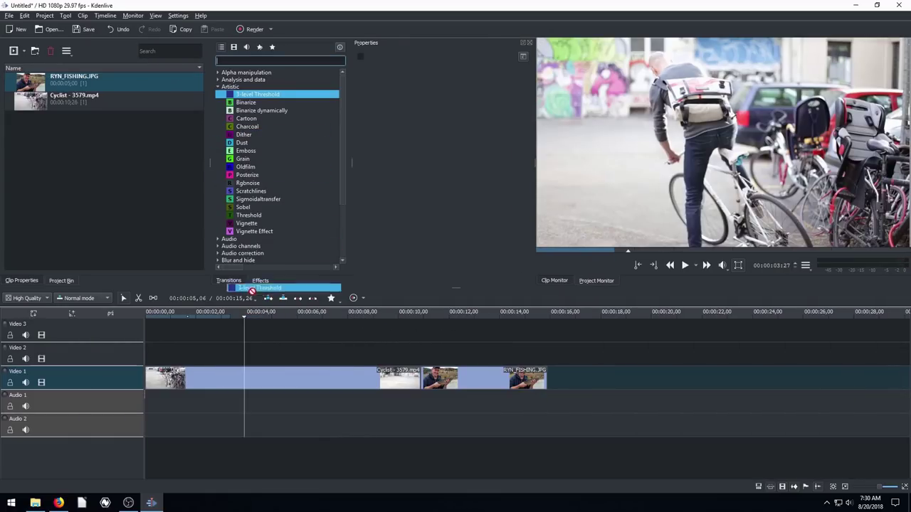
left_click_drag(258, 93, 264, 377)
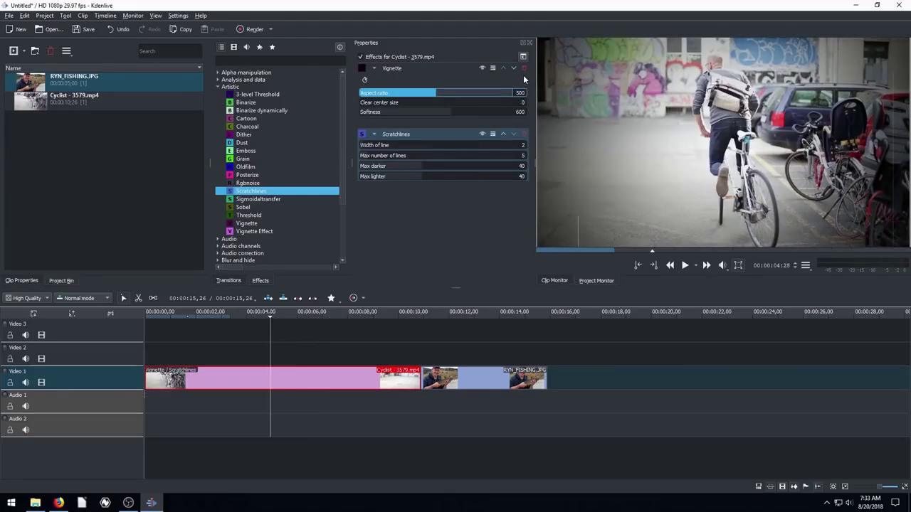
left_click(524, 69)
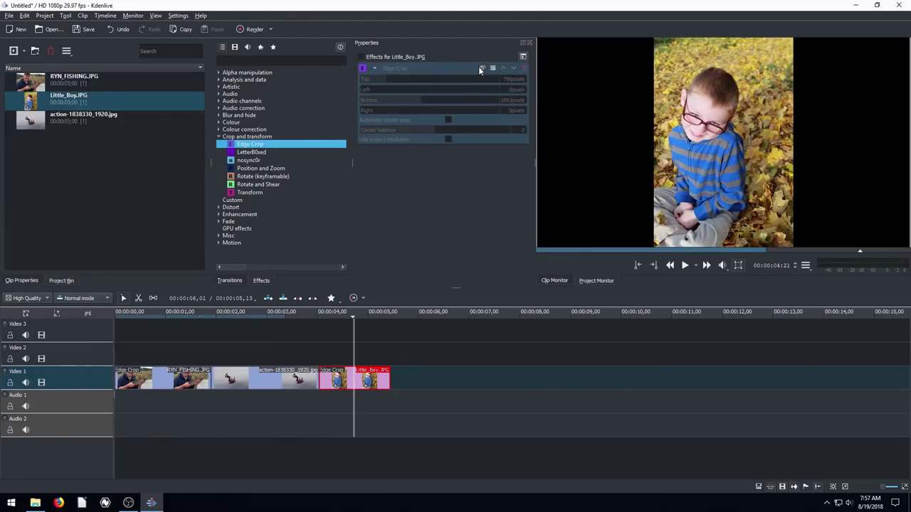
left_click(482, 69)
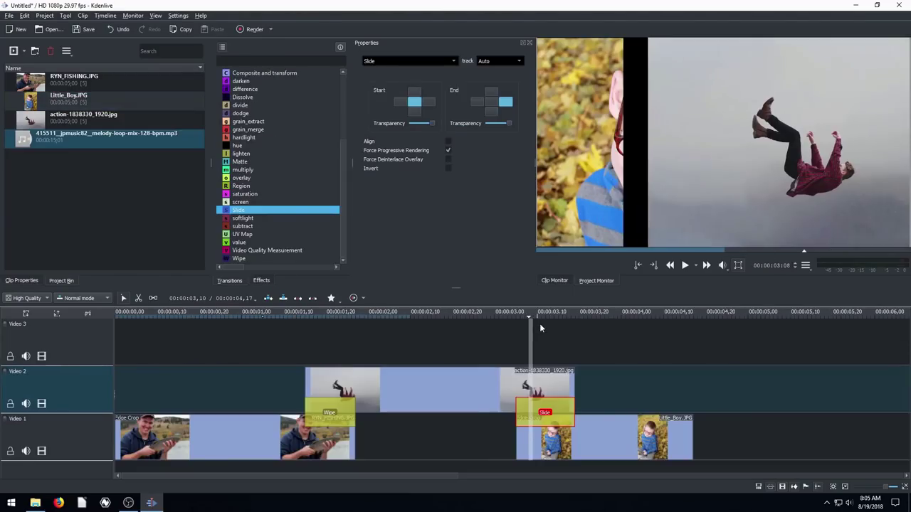
mouse_move(540, 323)
left_mouse_down()
mouse_move(562, 325)
mouse_move(532, 328)
mouse_move(541, 328)
left_mouse_up()
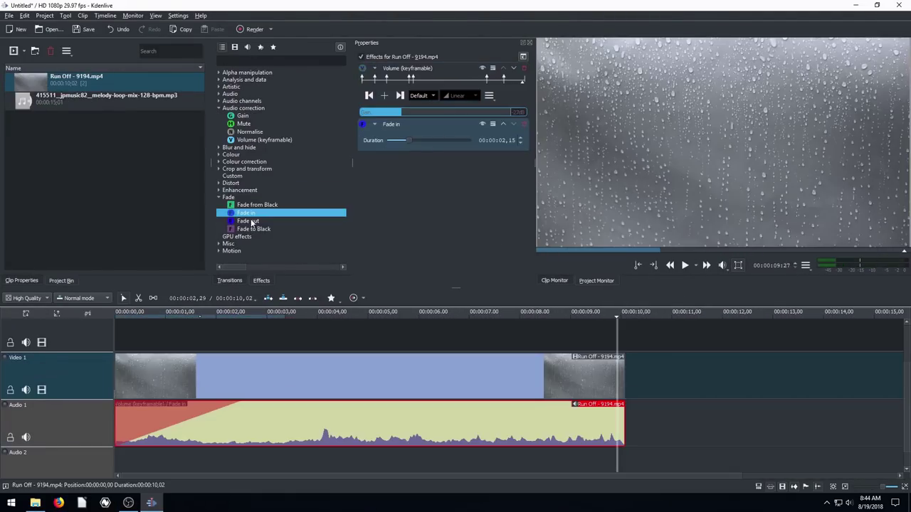
Fade out and keyframe the audio volume, start the title below its end, and obscure the car's plate
left_click_drag(251, 223, 624, 442)
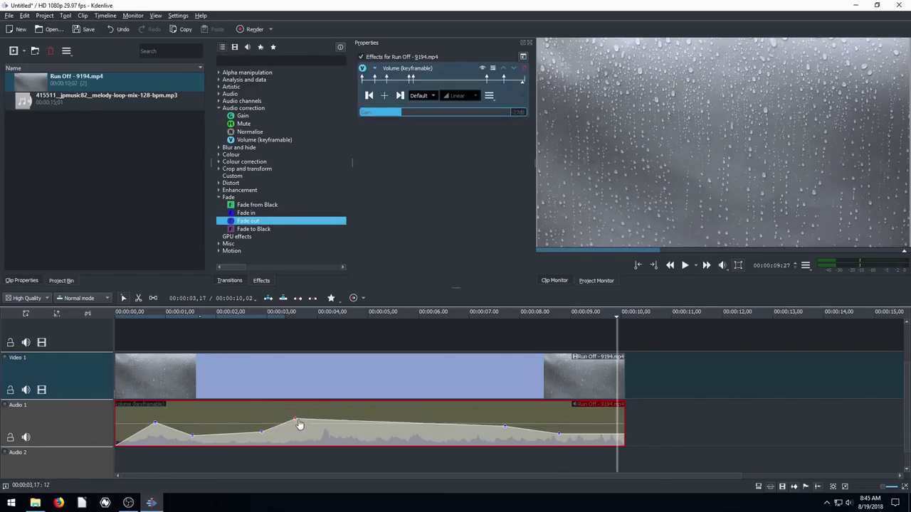
left_click_drag(299, 422, 302, 432)
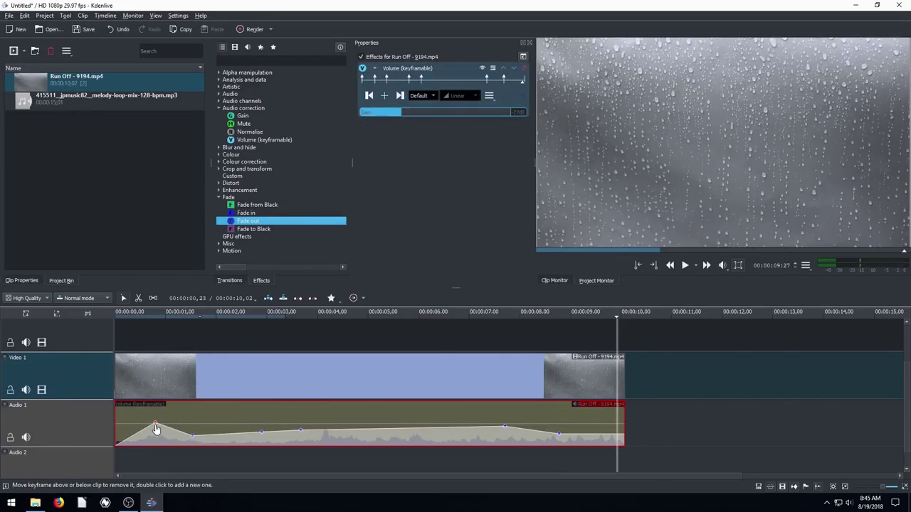
left_click_drag(156, 429, 145, 418)
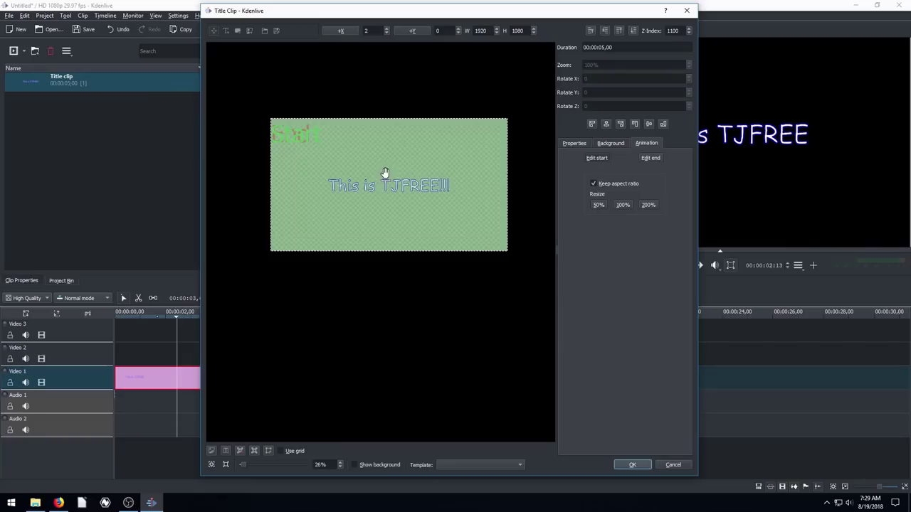
left_click_drag(382, 173, 374, 306)
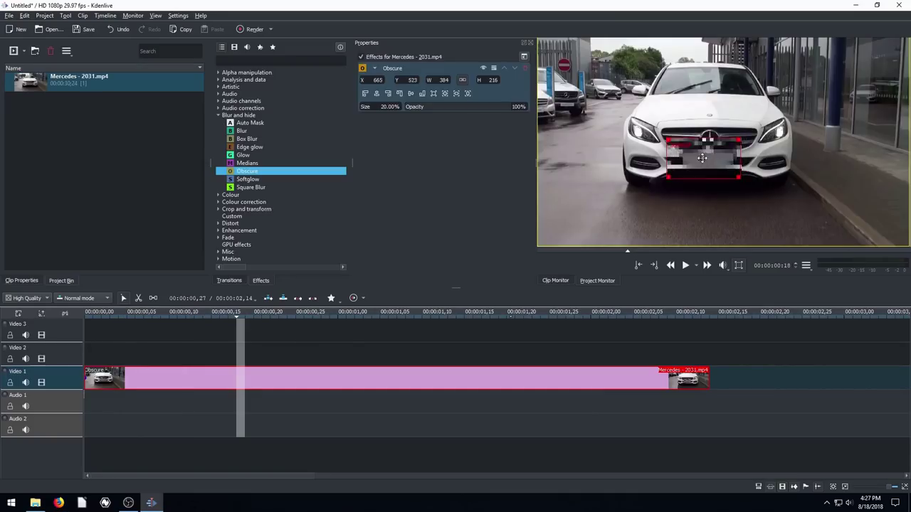
left_click_drag(702, 158, 690, 178)
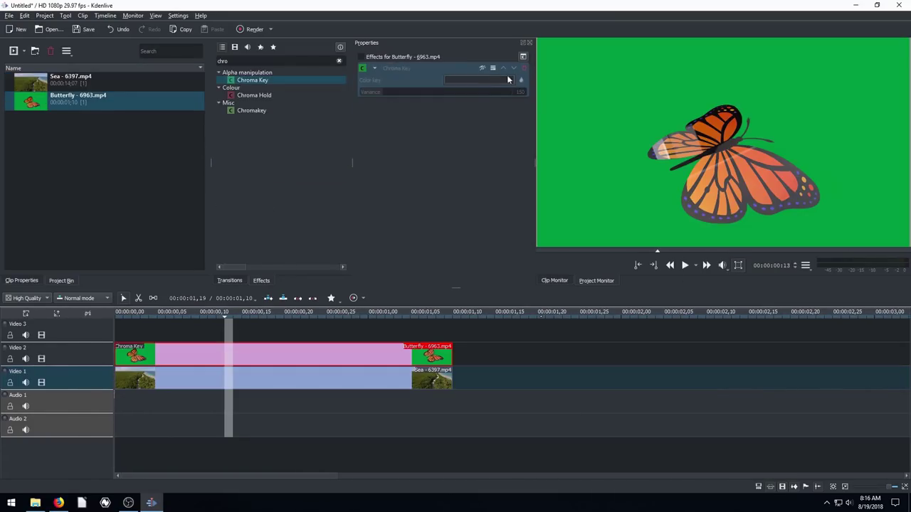
Enable Chroma Key on the butterfly with higher variance and preview its movement
left_click(482, 68)
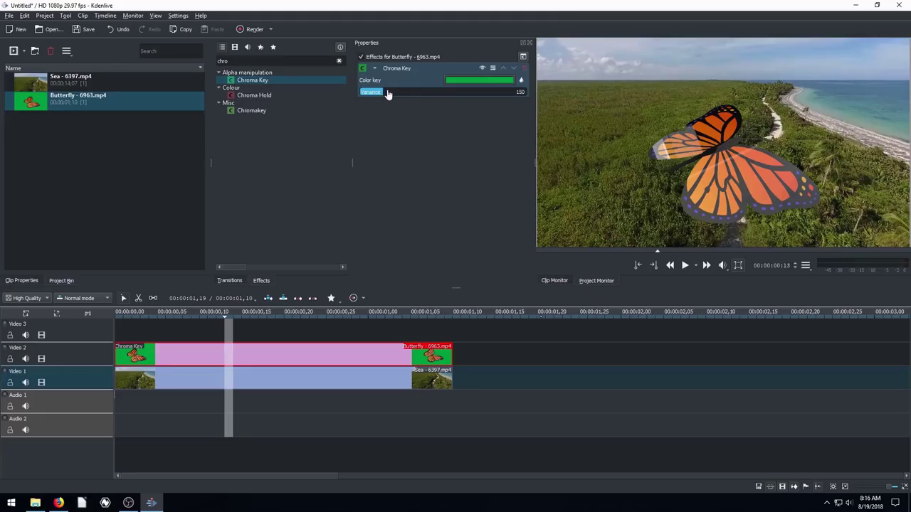
left_click_drag(413, 95, 393, 97)
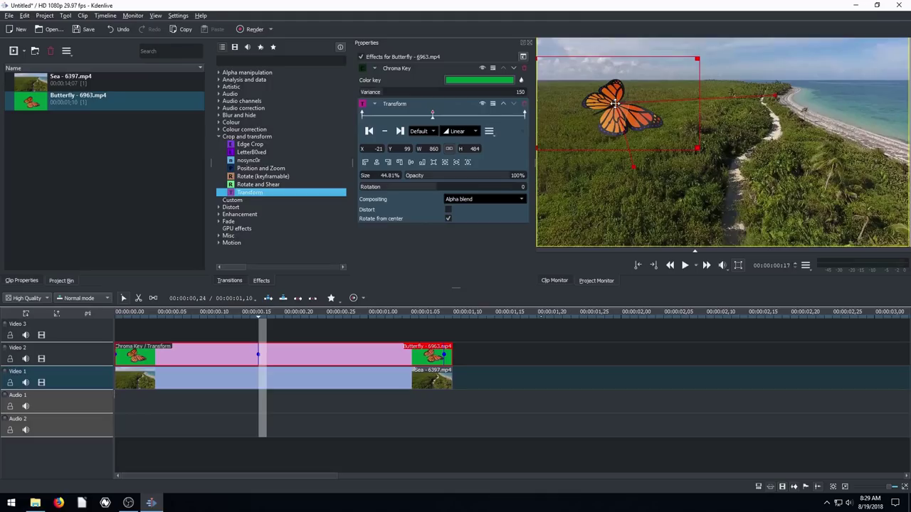
left_click_drag(253, 324, 380, 328)
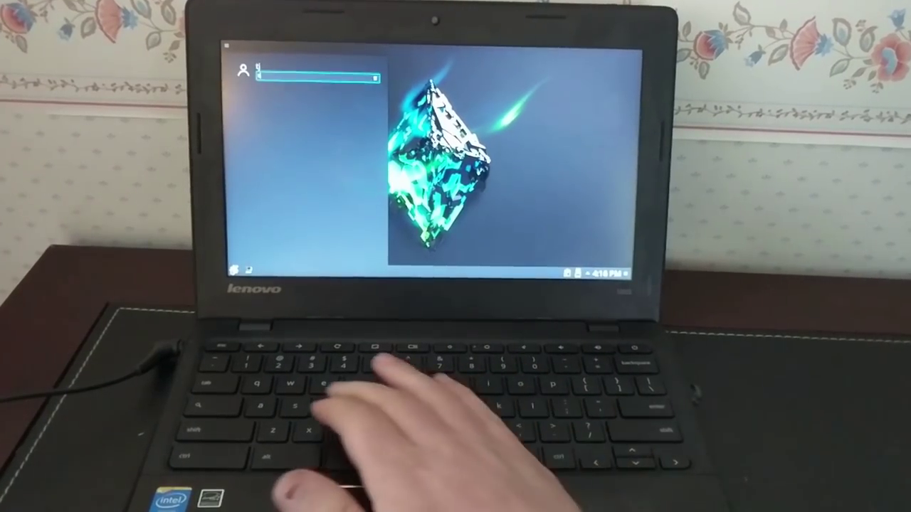
Launch Kdenlive from the launcher's search results
key("Return")
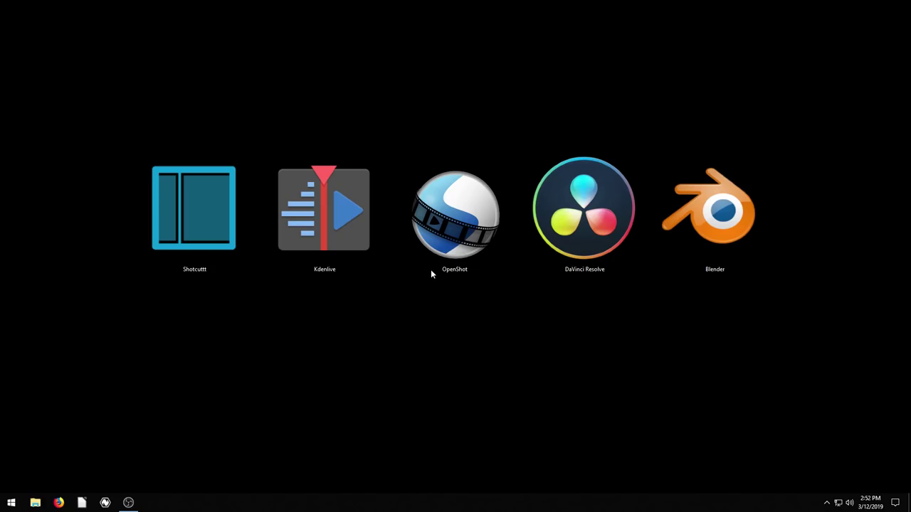
Expand OpenShot's Unlimited tracks, Video transitions and Advanced Timeline feature descriptions
left_click(427, 270)
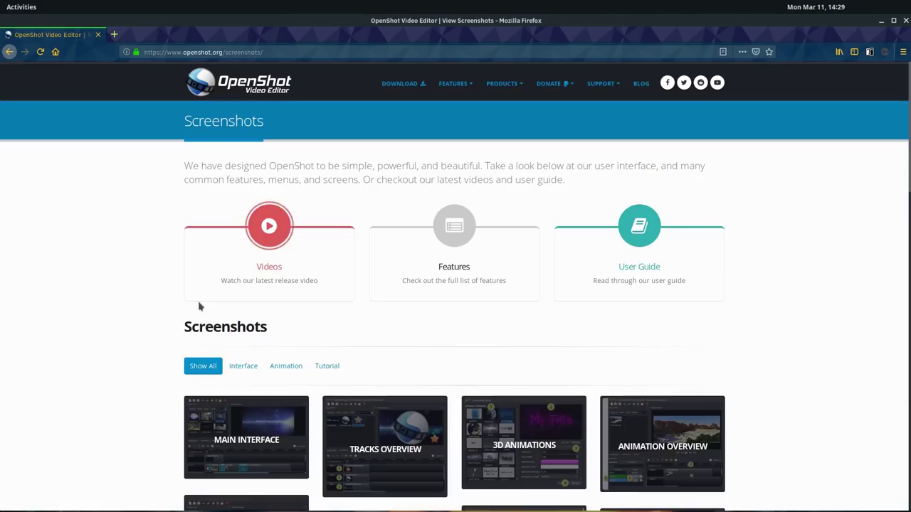
scroll(197, 305, "down", 3)
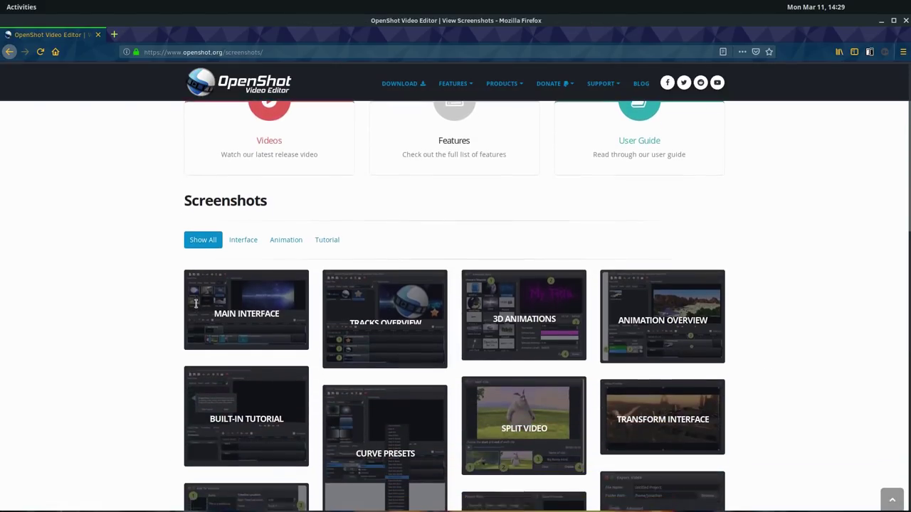
scroll(196, 303, "down", 3)
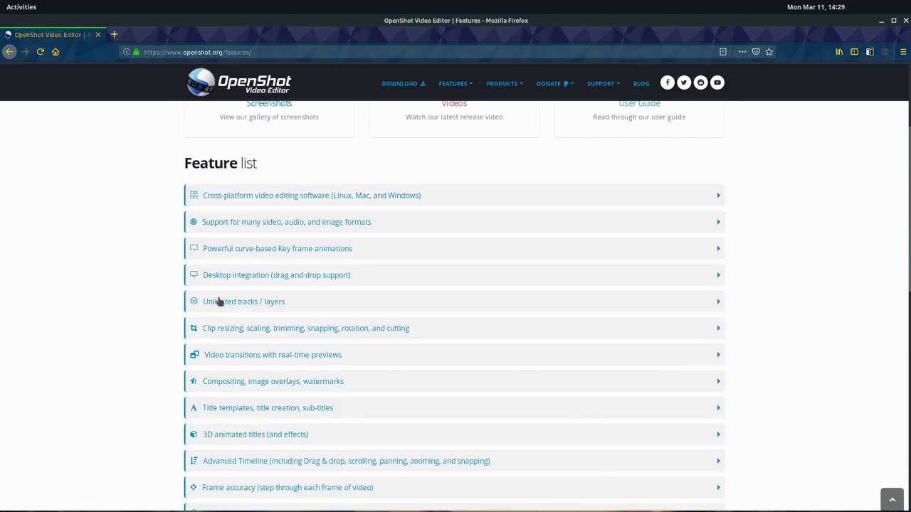
left_click(220, 301)
scroll(236, 342, "down", 2)
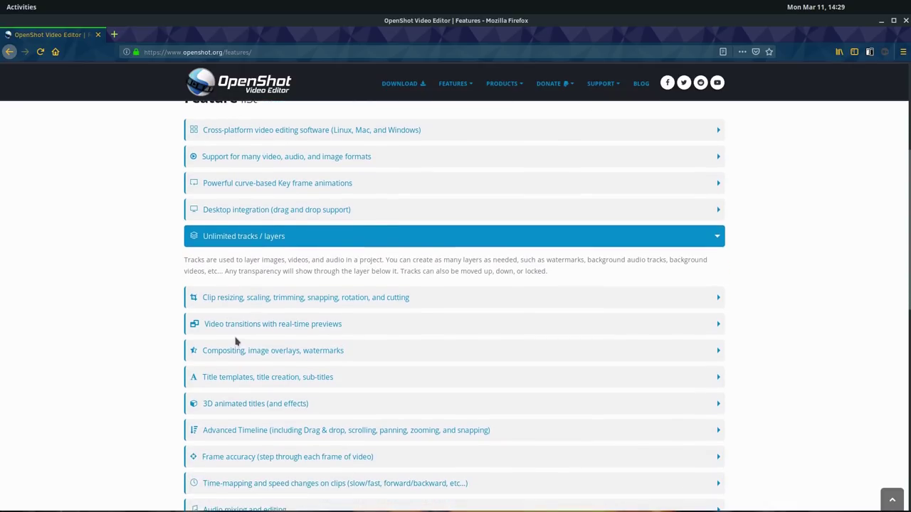
left_click(230, 323)
scroll(234, 353, "down", 3)
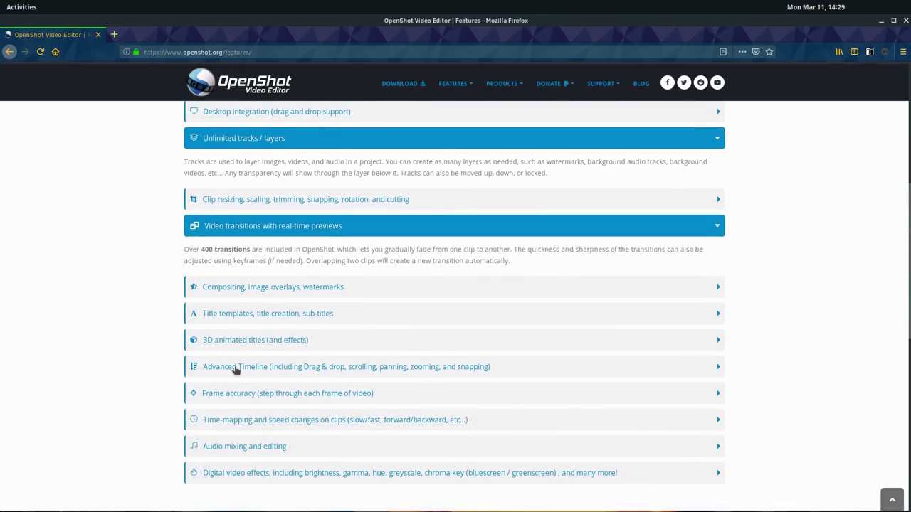
left_click(236, 369)
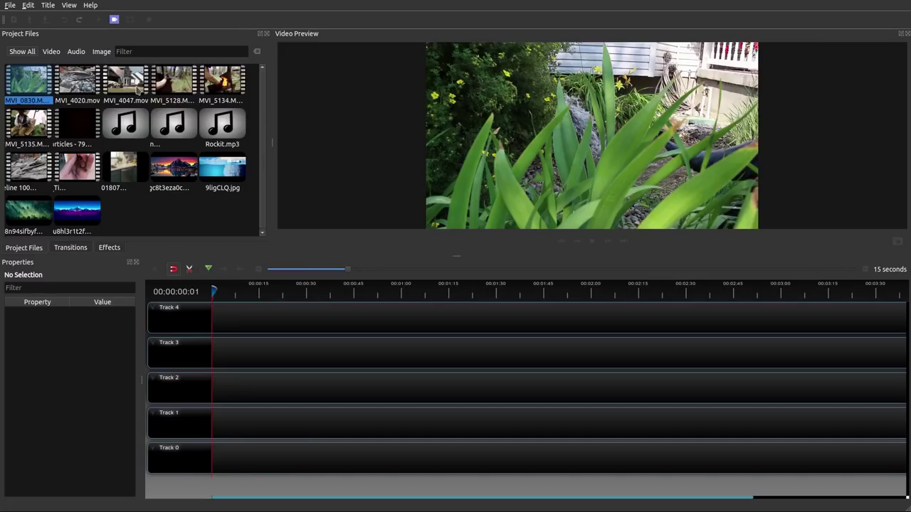
Place MVI_5134 at the start of Track 2 and the aurora image on Track 3 after 9ligCLQ.jpg
left_click(228, 81)
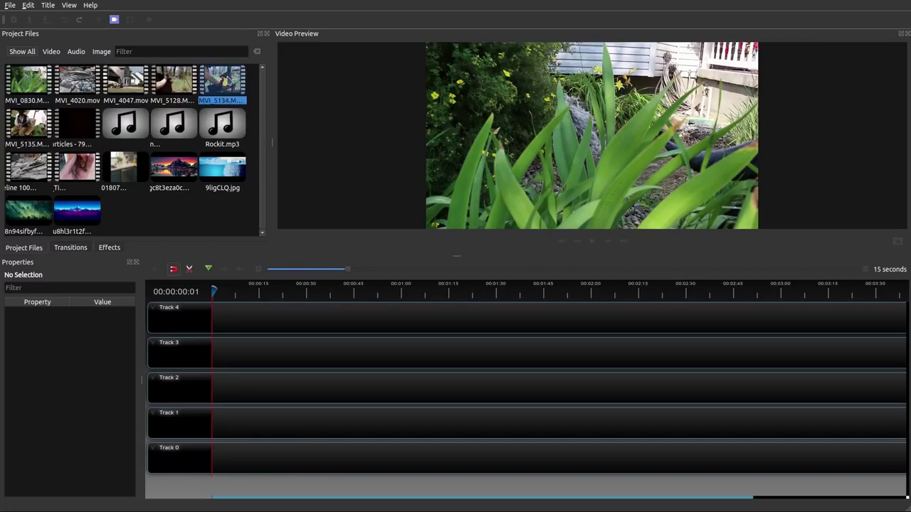
left_click_drag(227, 81, 210, 389)
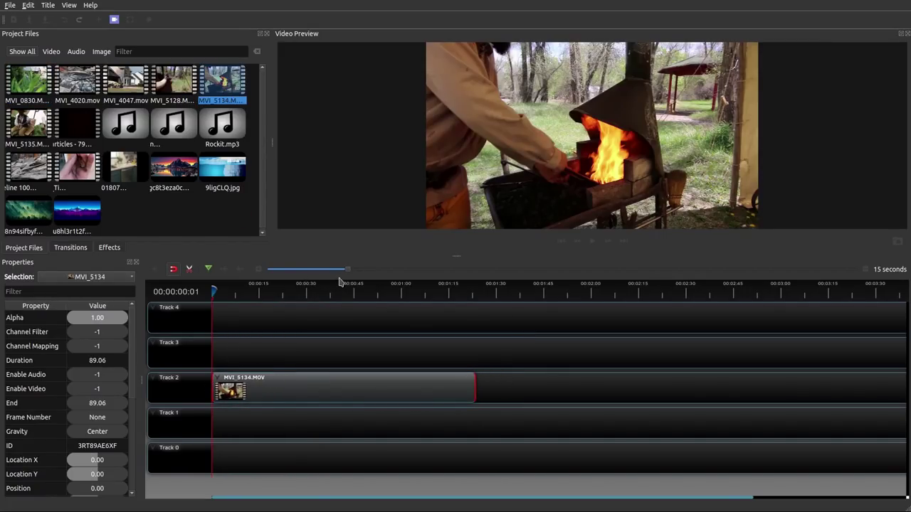
left_click_drag(348, 270, 327, 271)
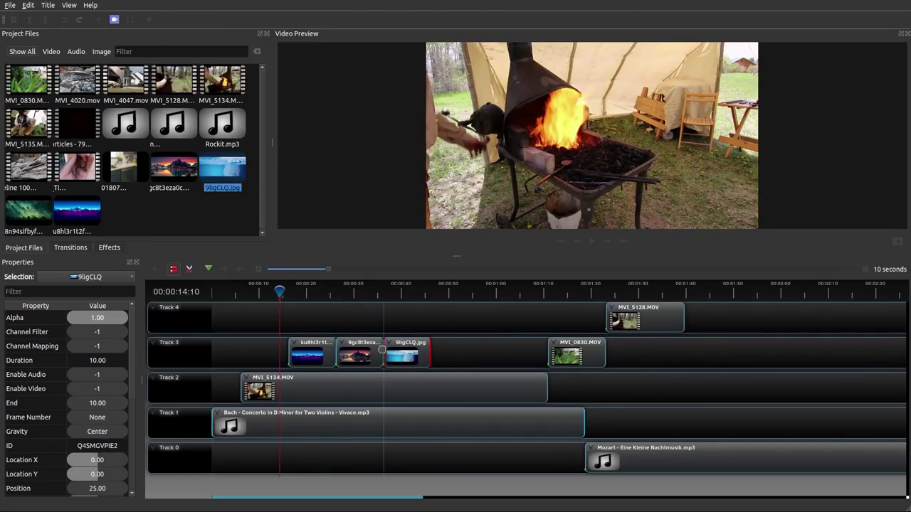
left_click_drag(75, 212, 141, 219)
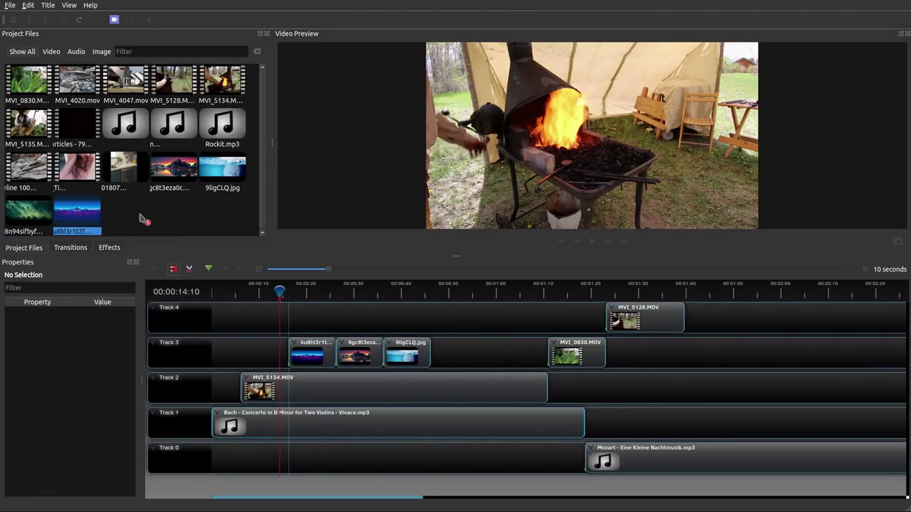
left_click_drag(14, 224, 432, 346)
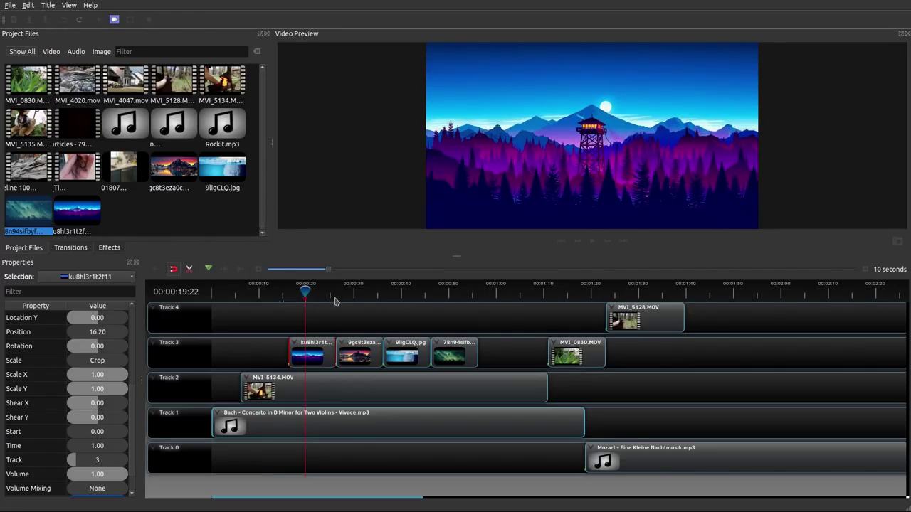
left_click(369, 291)
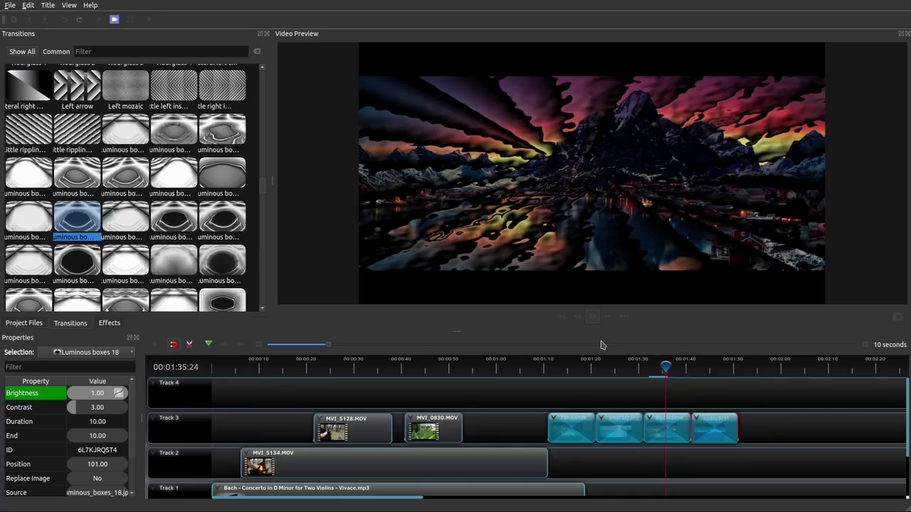
Apply Negative to 9ligCLQ.jpg and key out the green screen behind the jet in the Fly clip
scroll(907, 406, "down", 2)
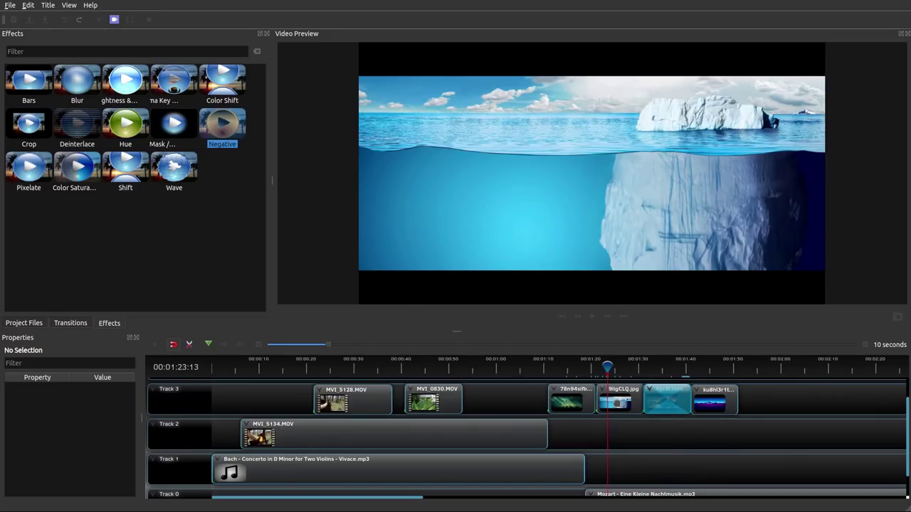
left_click_drag(222, 125, 617, 405)
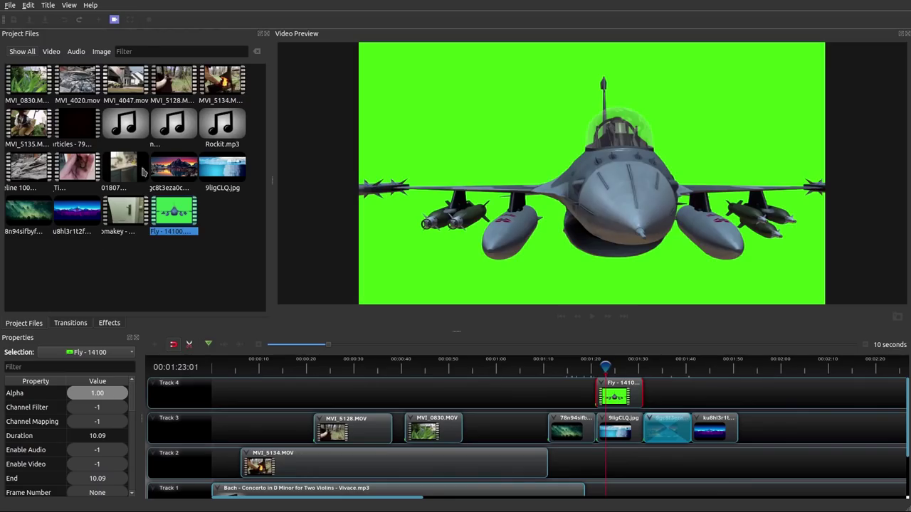
left_click(109, 323)
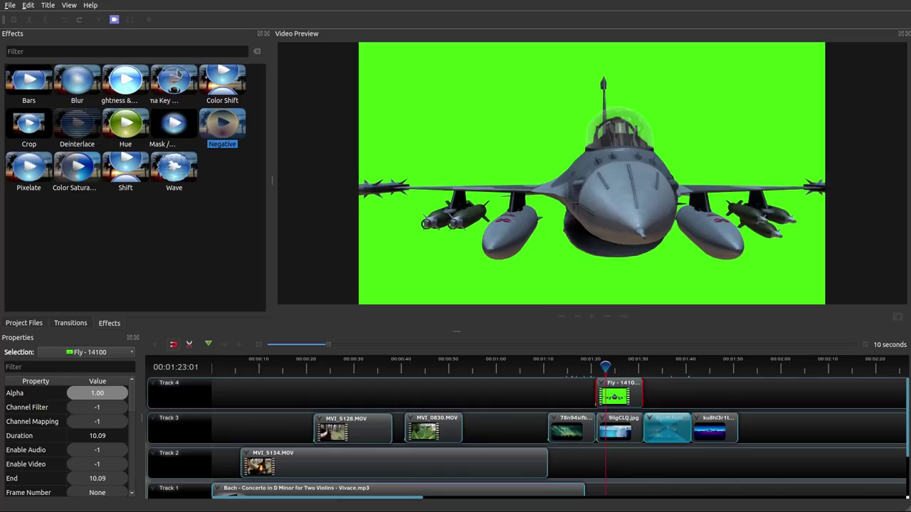
left_click_drag(178, 74, 617, 396)
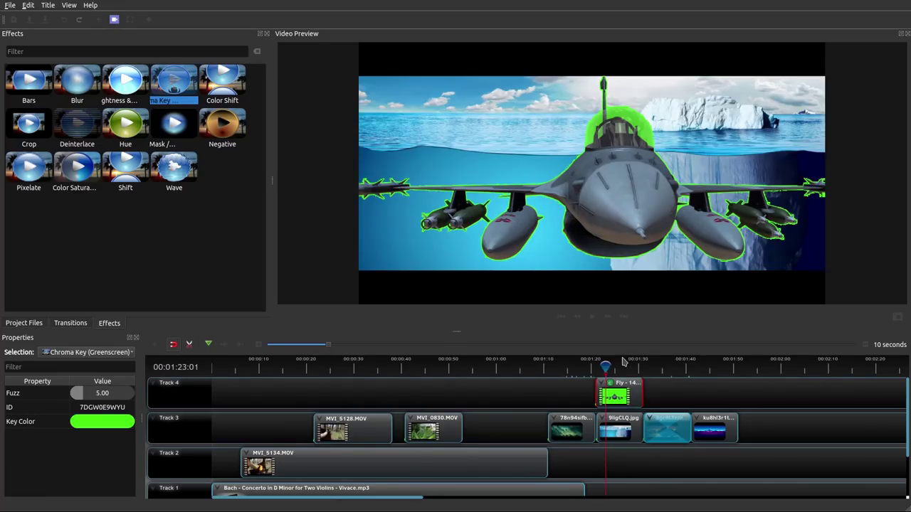
left_click(593, 318)
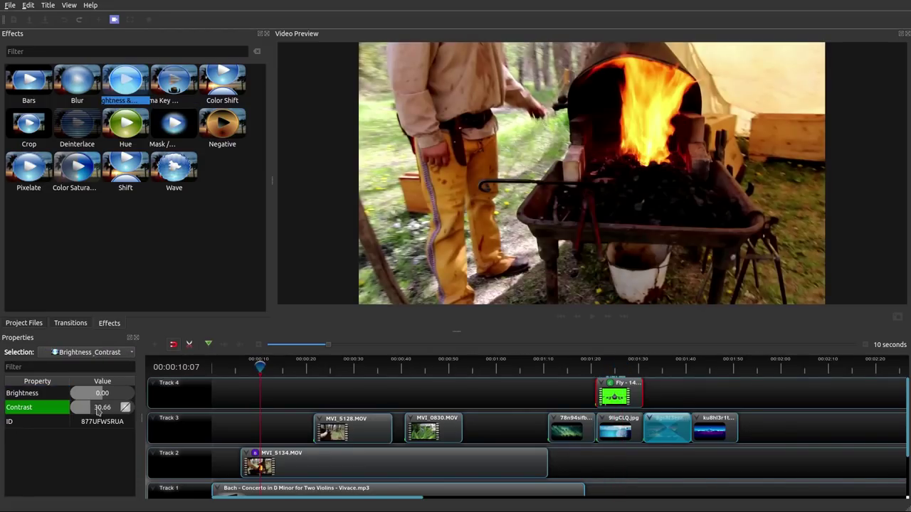
Lower the clip's contrast, raise its hue, and choose the Cloud 1 title template
left_click_drag(85, 414, 116, 395)
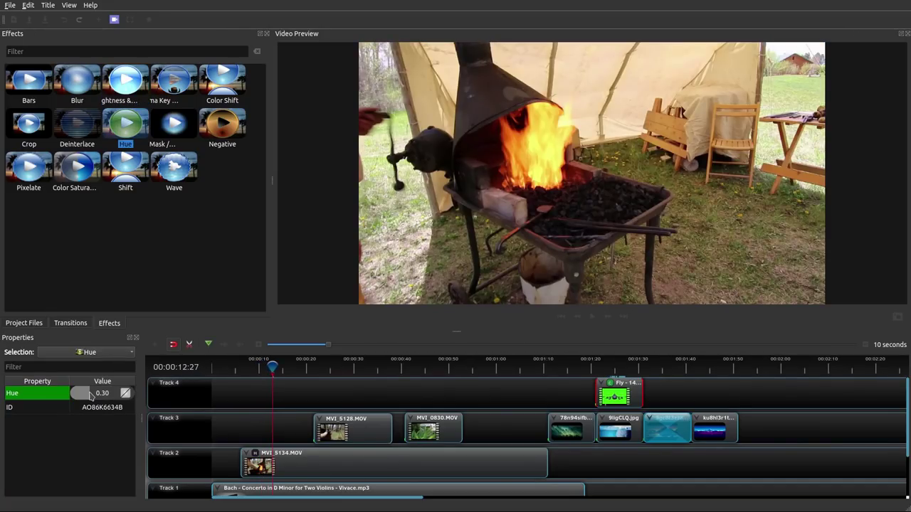
left_click_drag(89, 395, 106, 395)
left_click(225, 390)
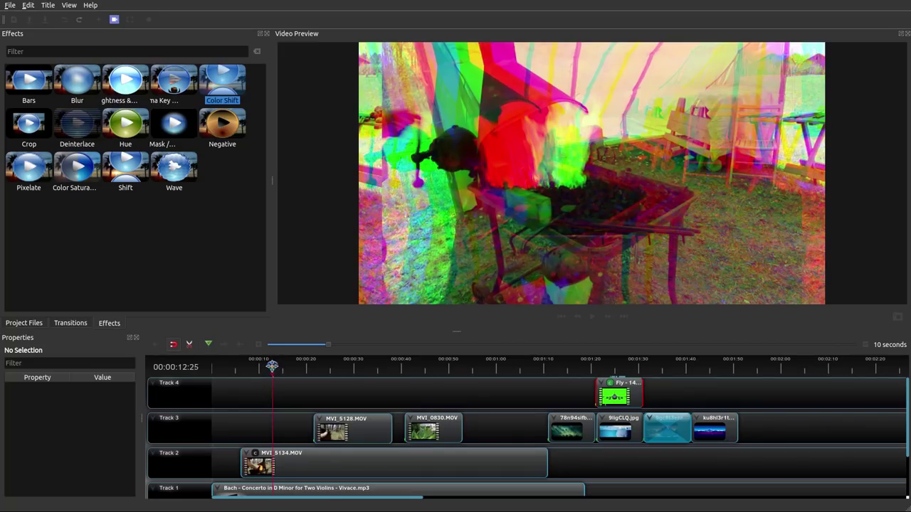
left_click_drag(271, 367, 256, 366)
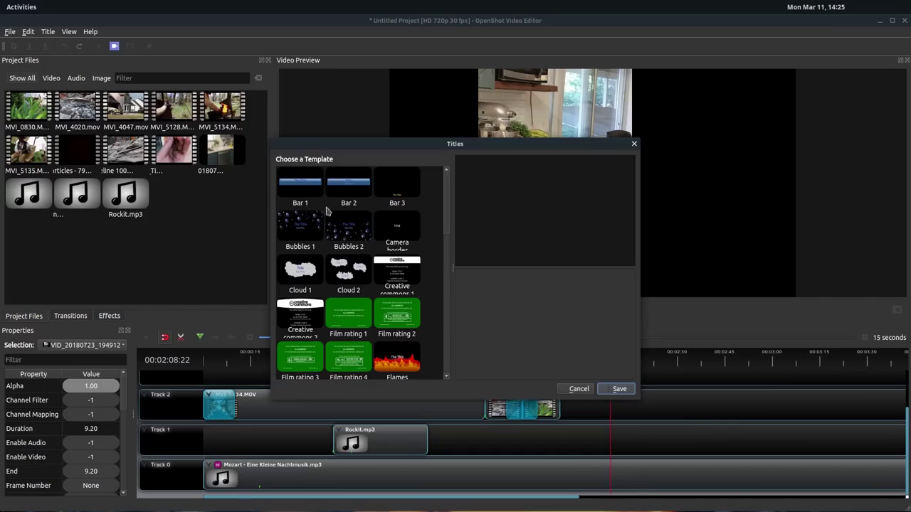
left_click(294, 269)
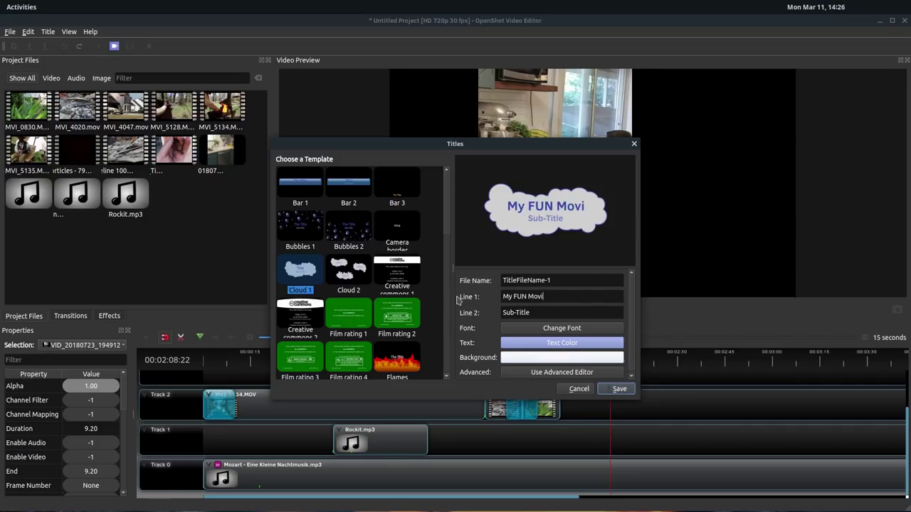
Try the Film rating, Post it, Flames, Sunset and Standard 4 templates, then choose Space Movie Intro
scroll(353, 285, "down", 3)
left_click(340, 238)
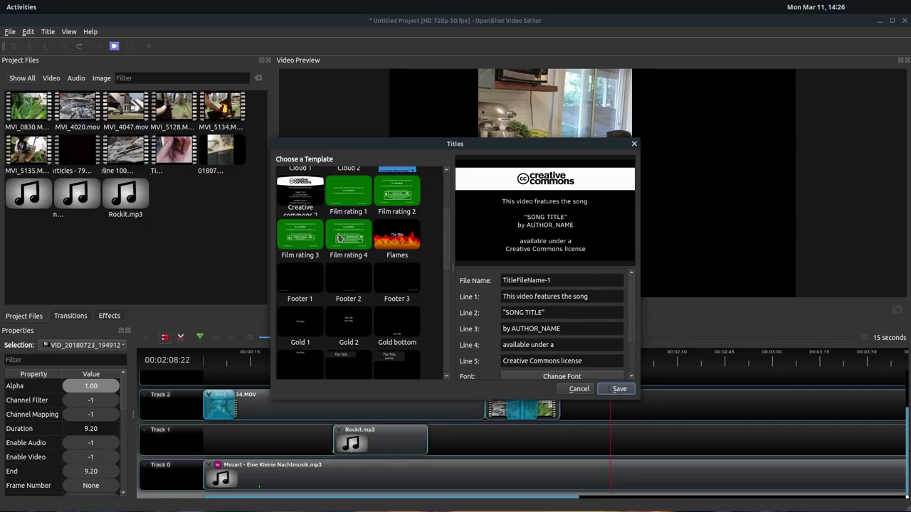
left_click(401, 202)
left_click(313, 299)
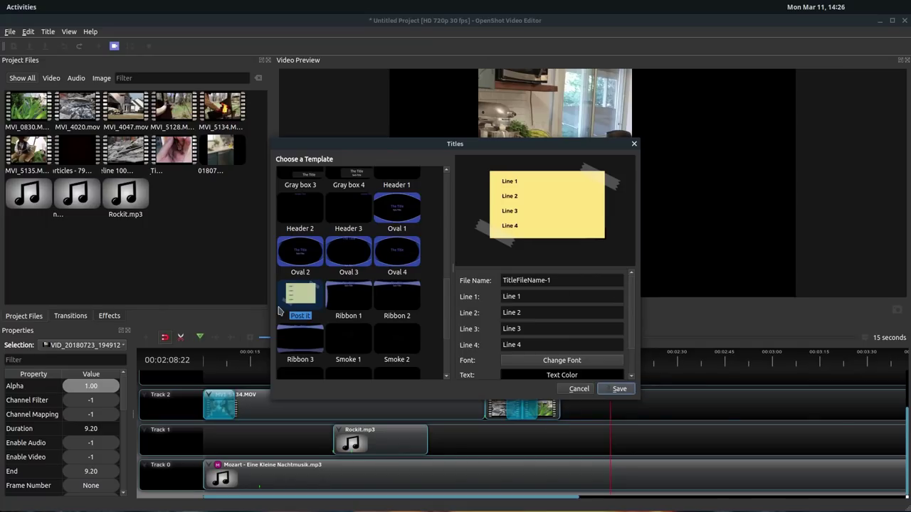
left_click(395, 249)
scroll(392, 270, "down", 5)
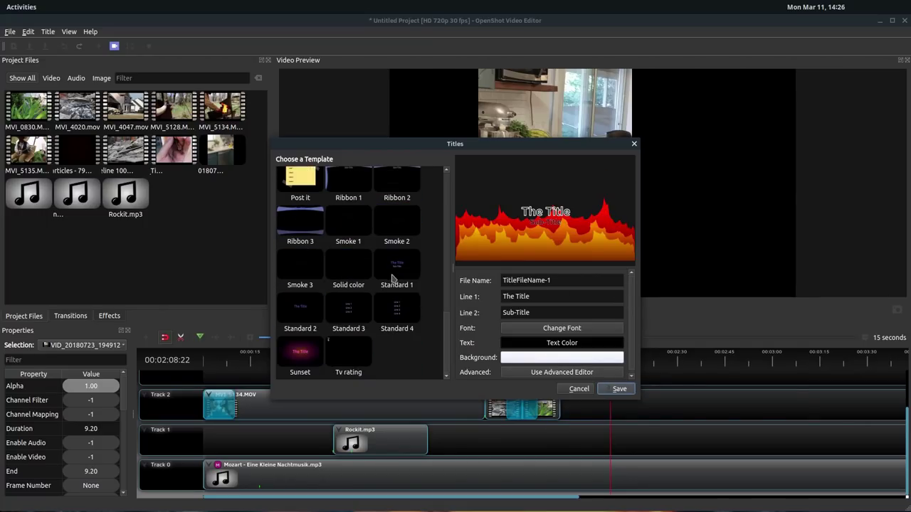
left_click(302, 353)
left_click(397, 313)
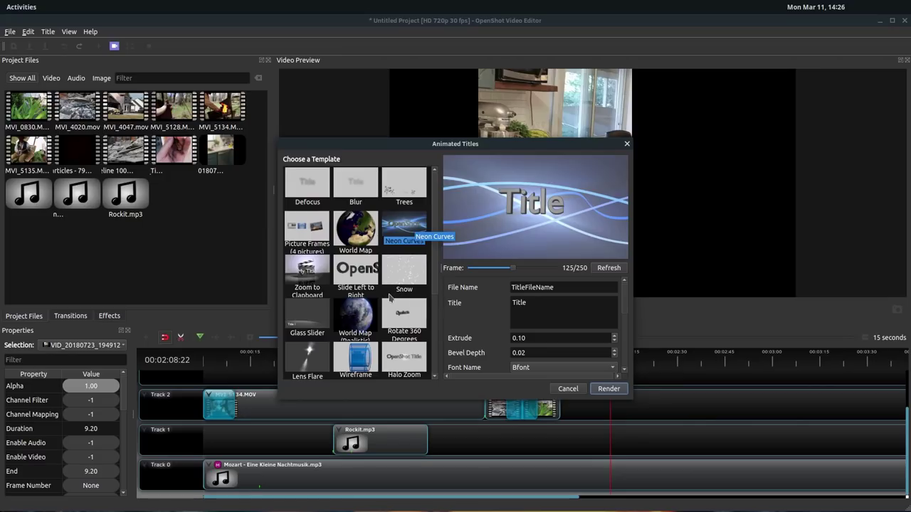
scroll(387, 298, "down", 10)
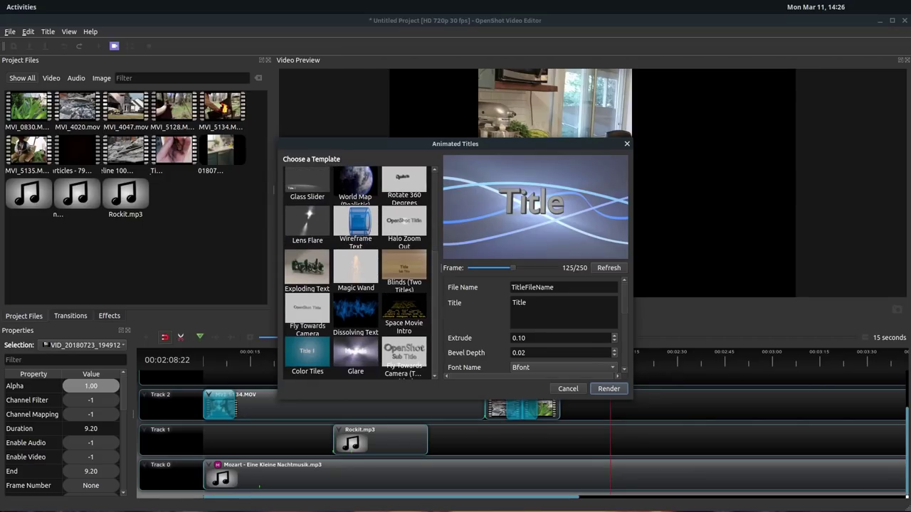
left_click(407, 308)
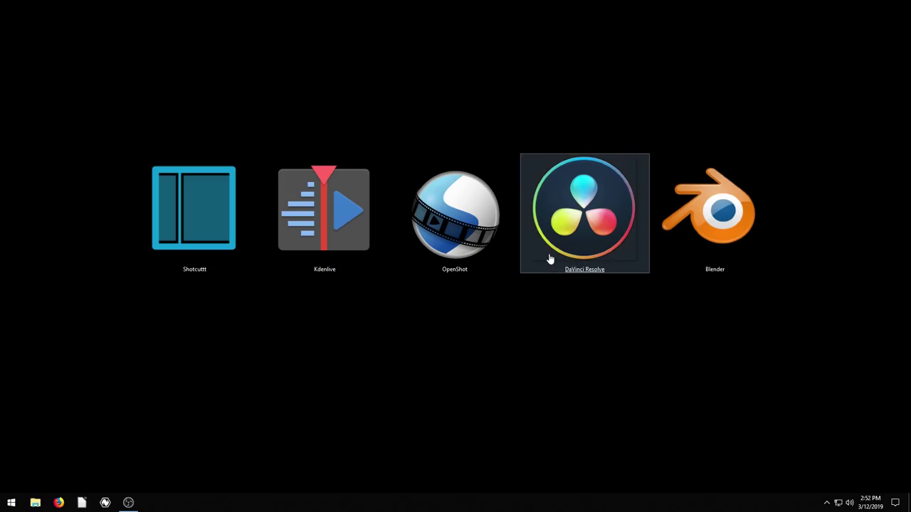
Scroll the DaVinci Resolve 15 page down to its Free and $299 Studio download options
left_click(547, 271)
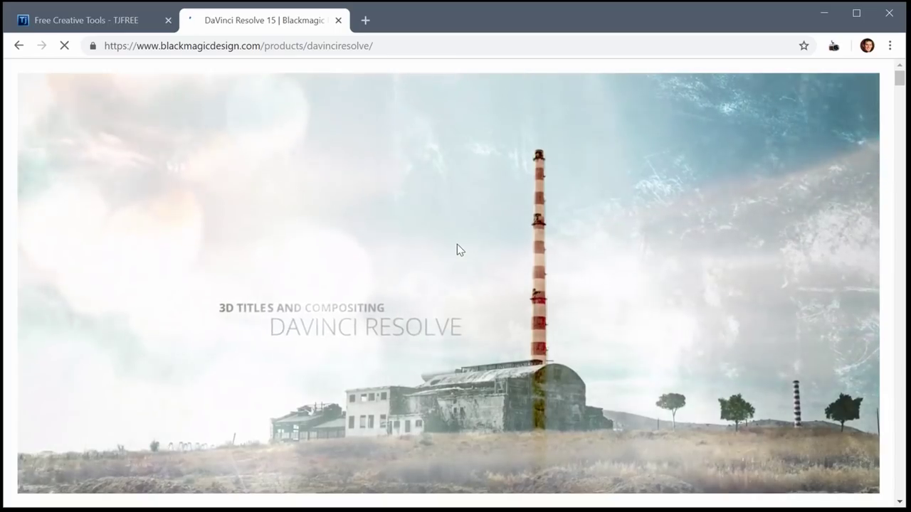
scroll(398, 252, "down", 5)
scroll(397, 253, "down", 10)
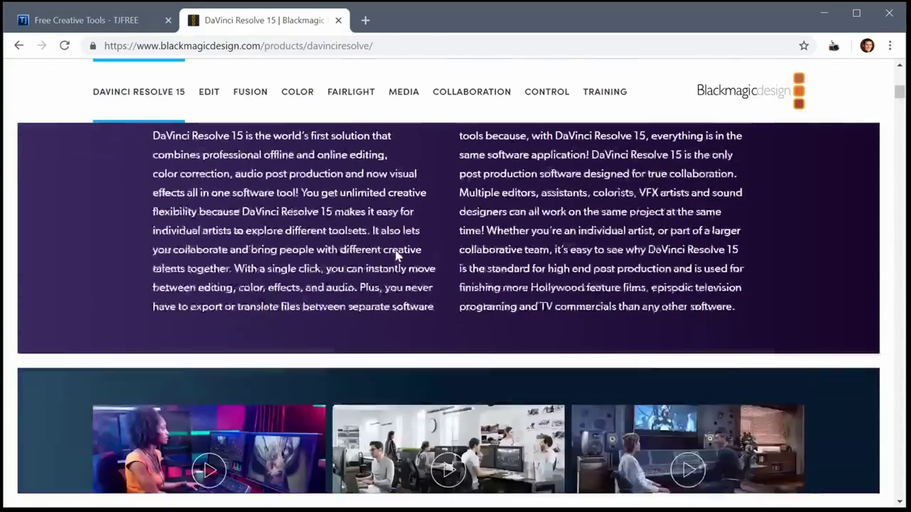
scroll(396, 271, "down", 5)
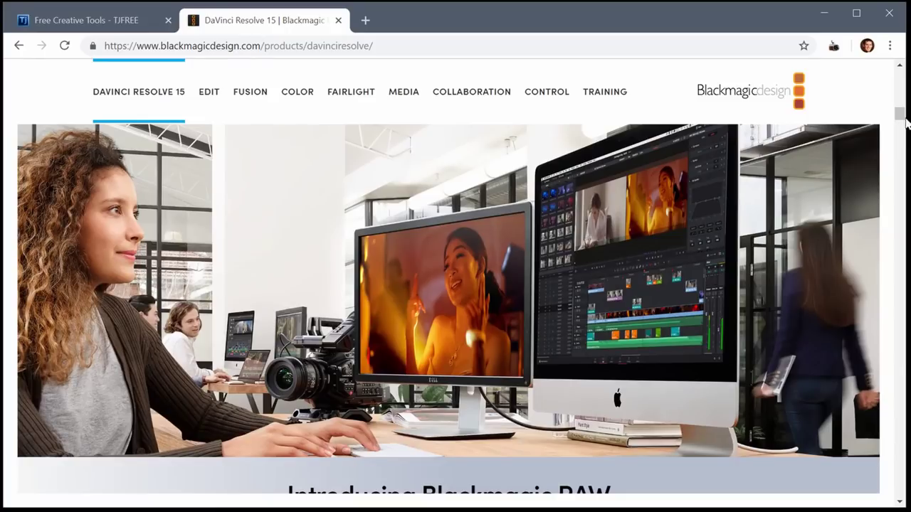
left_click_drag(901, 113, 900, 481)
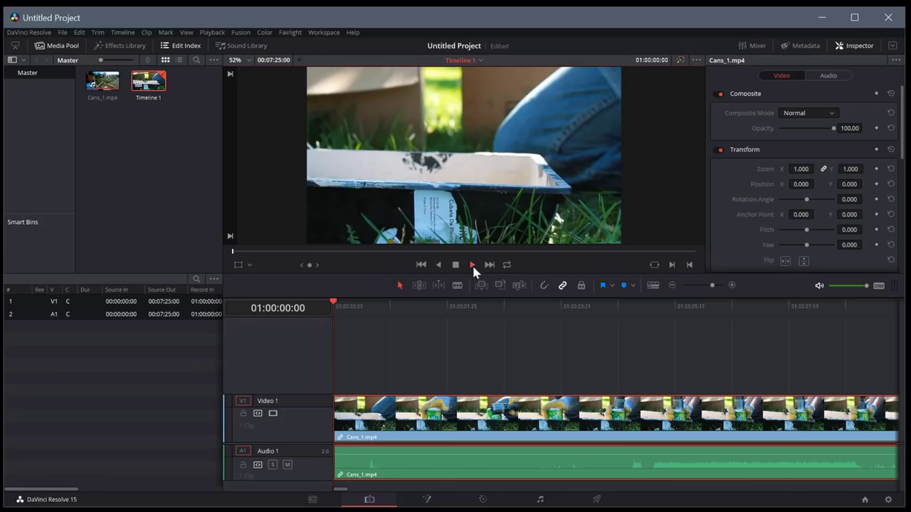
left_click(472, 264)
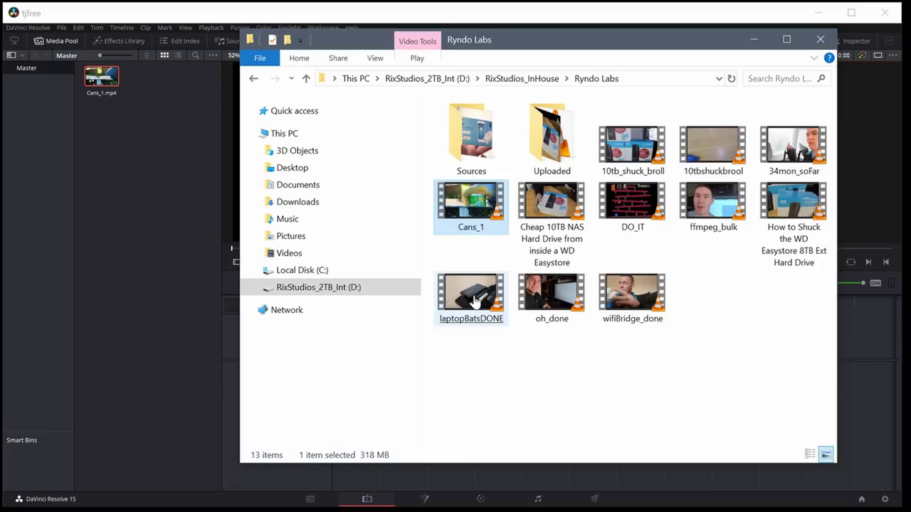
Import the laptopBatsDONE, oh_done and wifiBridge_done clips into the Media Pool
left_click_drag(470, 294, 156, 184)
left_click_drag(562, 302, 153, 227)
left_click_drag(632, 292, 129, 111)
Put 18_and_Life_no_voice.wav on Audio 2, preview the slide transition, and show the Inspector
left_click_drag(143, 165, 340, 461)
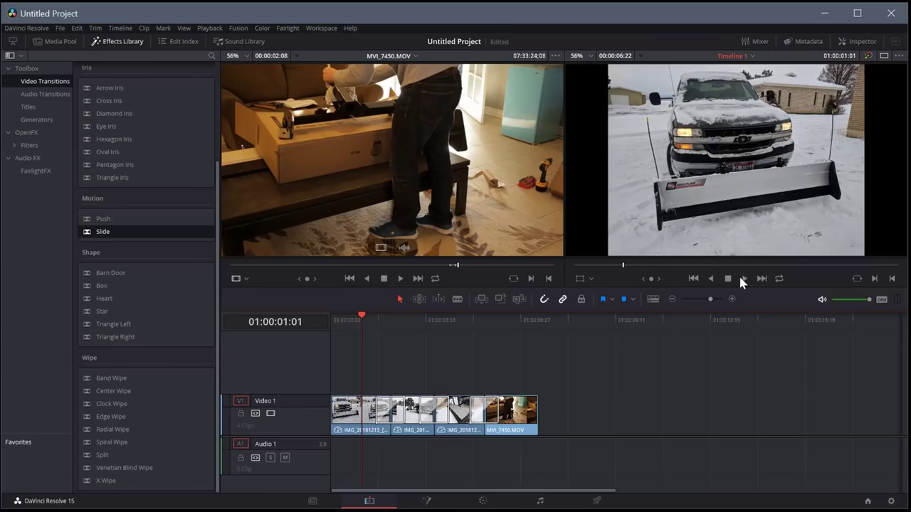
left_click(744, 277)
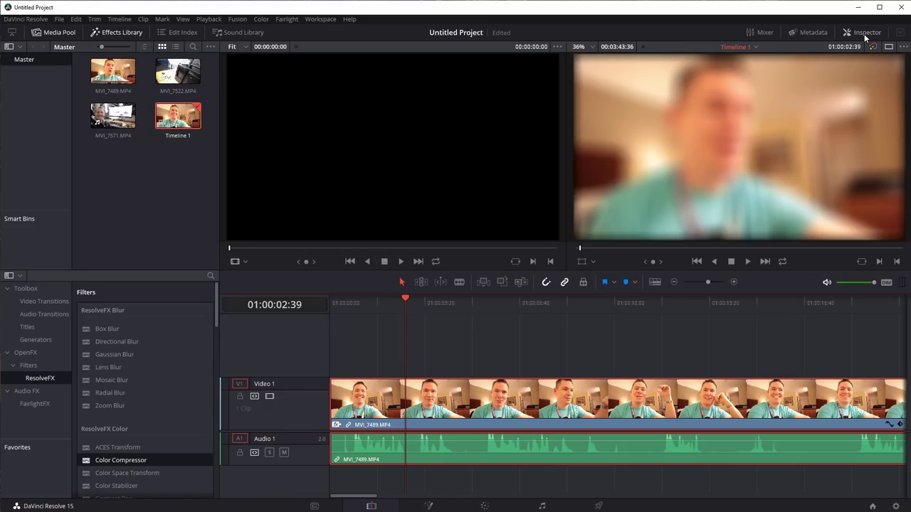
left_click(863, 34)
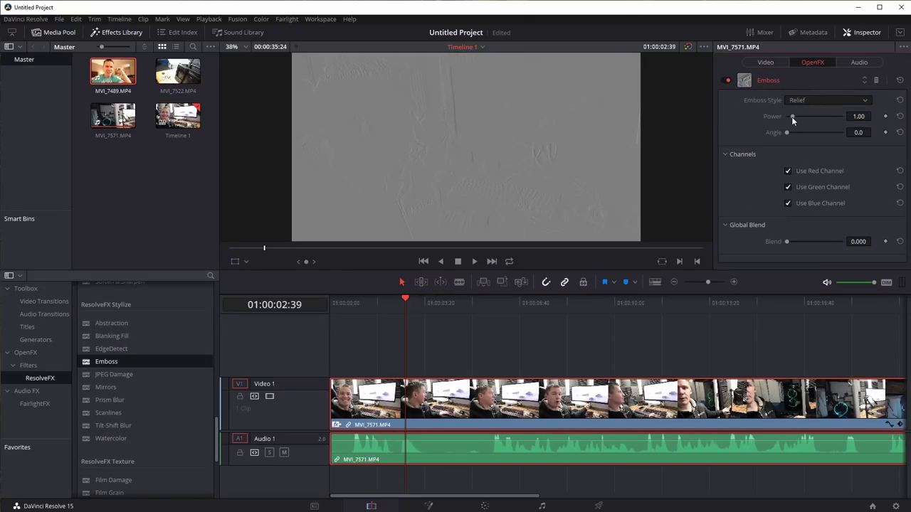
Raise the Emboss power, set its angle to 161.6, then replace Emboss with Scanlines
left_click_drag(792, 116, 816, 117)
left_click_drag(787, 133, 812, 135)
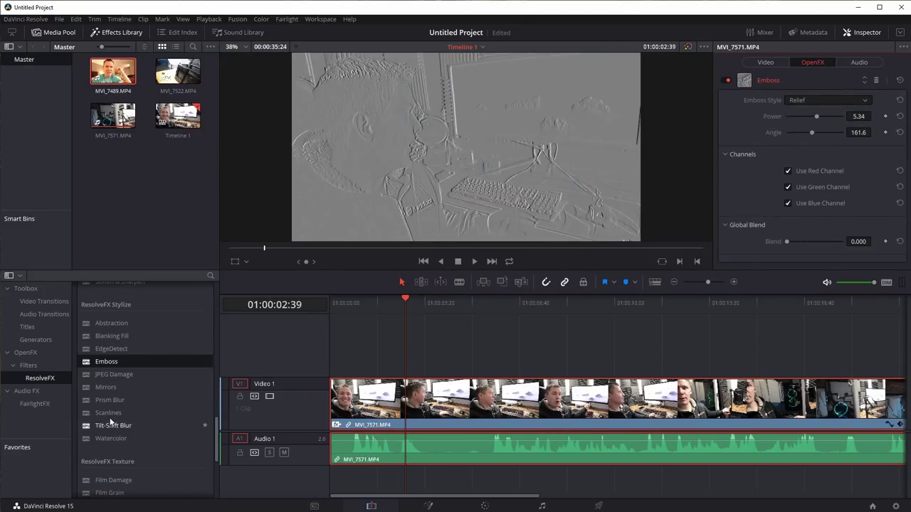
left_click_drag(109, 413, 364, 409)
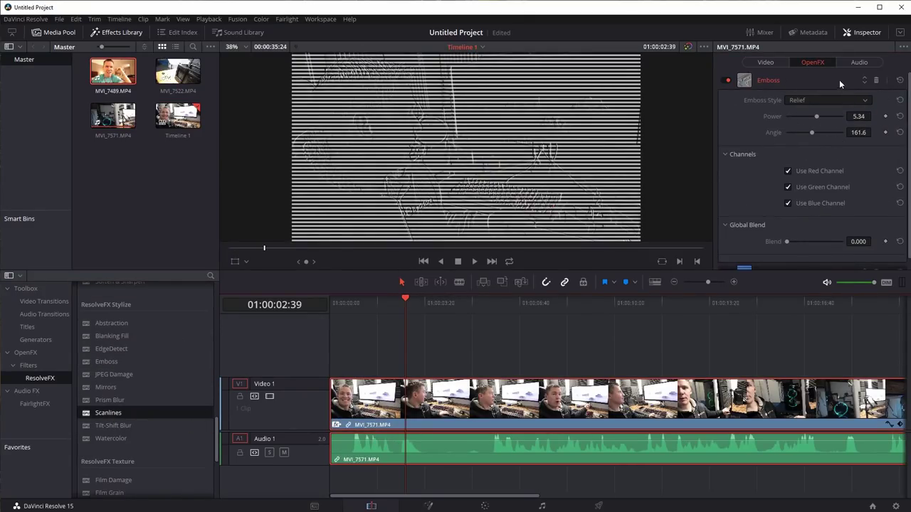
left_click(876, 81)
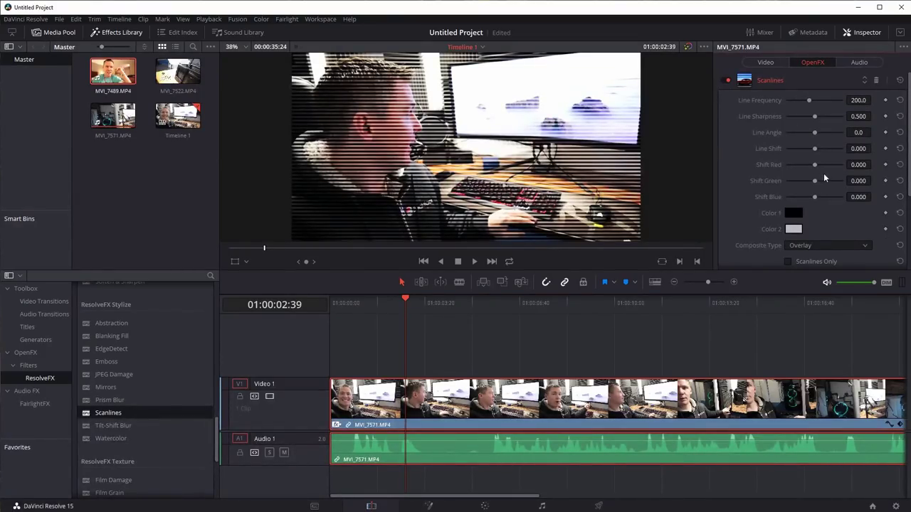
Shift the Scanlines green channel, set line angle to -180, and add Lens Blur
left_click_drag(814, 180, 789, 184)
left_click_drag(814, 133, 786, 132)
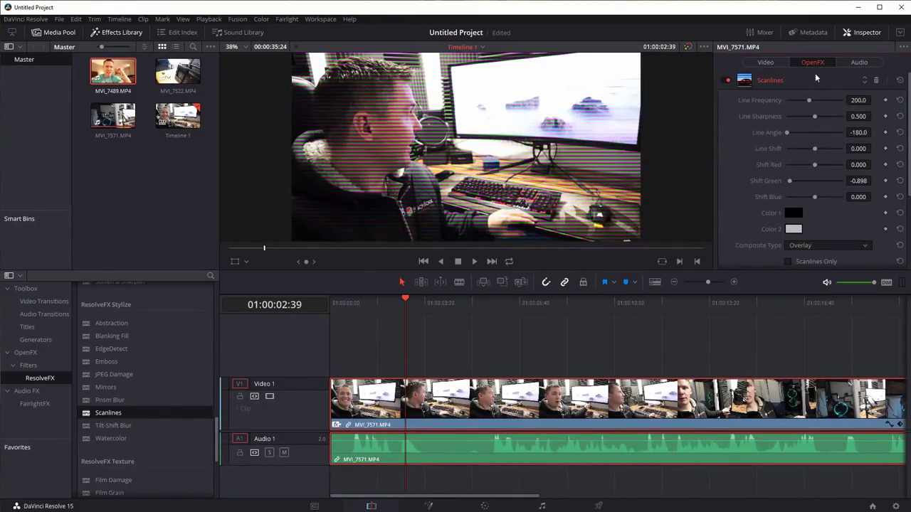
left_click_drag(107, 138, 116, 140)
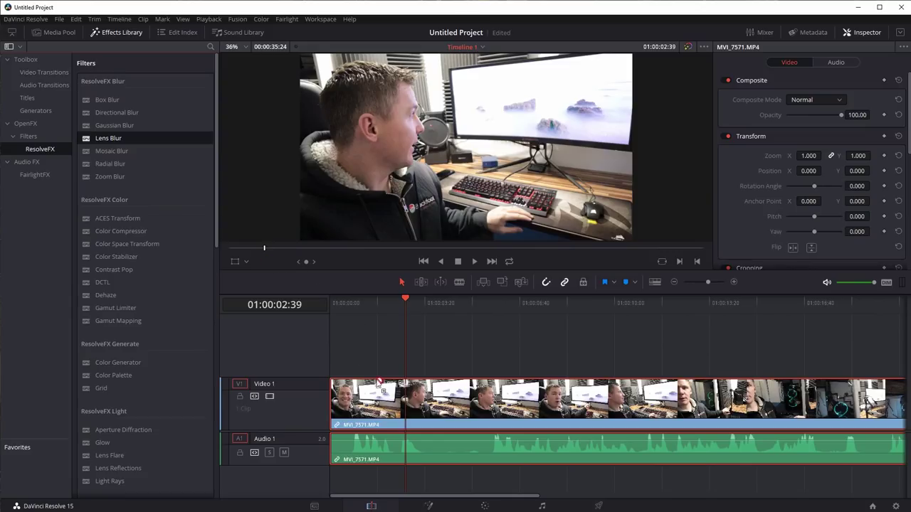
left_click_drag(379, 383, 388, 404)
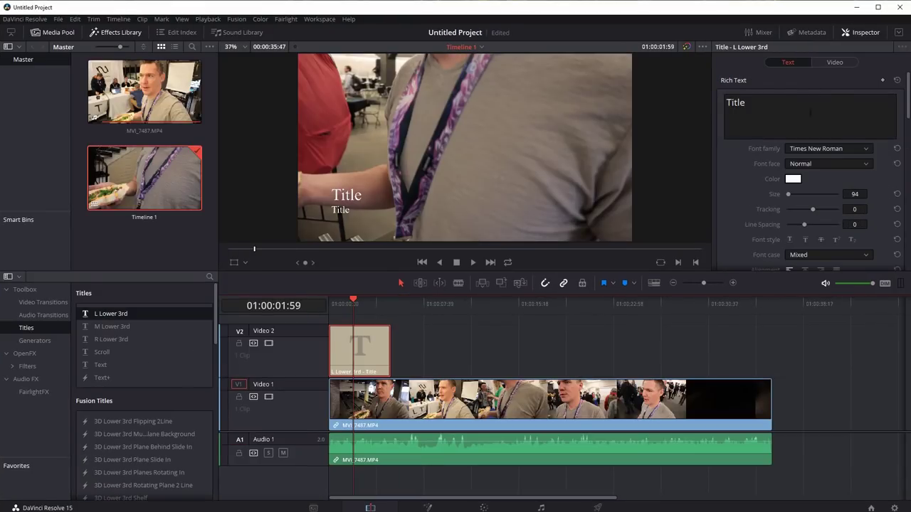
Edit the lower-third's Rich Text, play the photo slideshow, and set the Main mix to -18
left_click(755, 104)
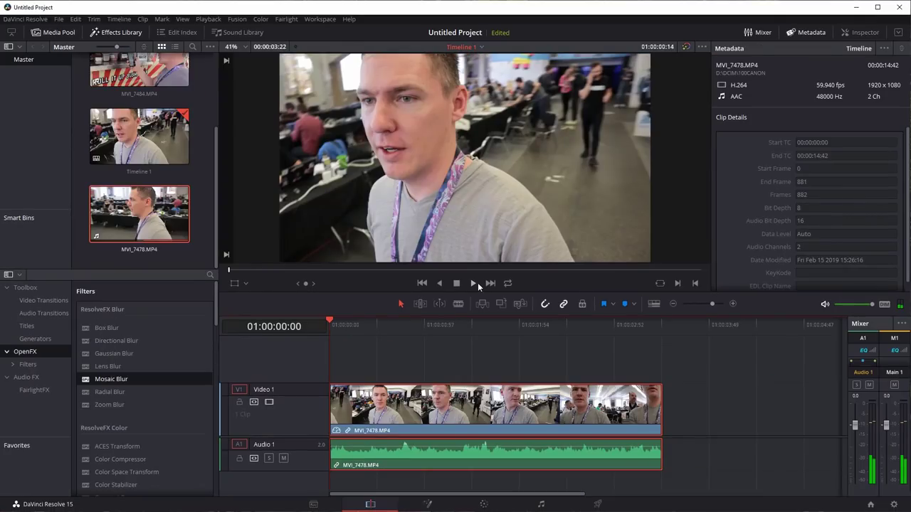
left_click(473, 283)
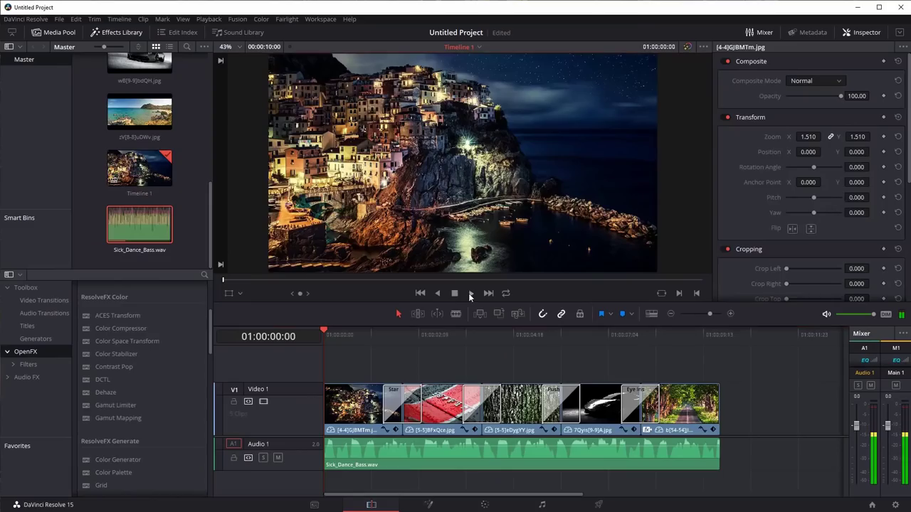
left_click_drag(888, 427, 889, 447)
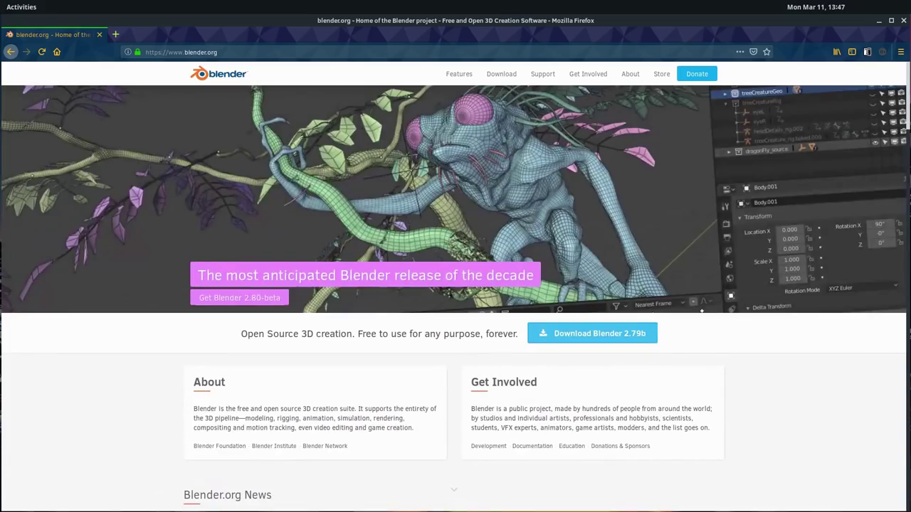
Scroll blender.org's Download page down to the 'New in Blender 2.79b' section
left_click_drag(907, 99, 886, 361)
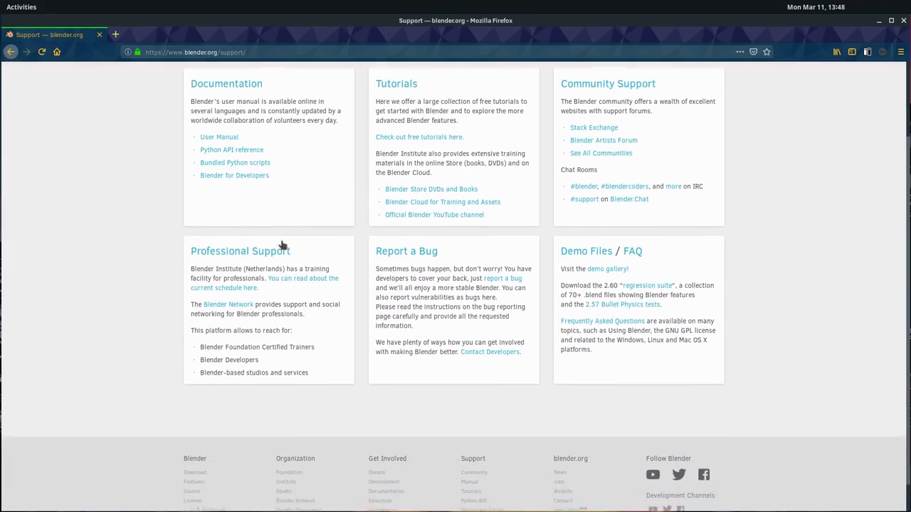
scroll(283, 245, "up", 1)
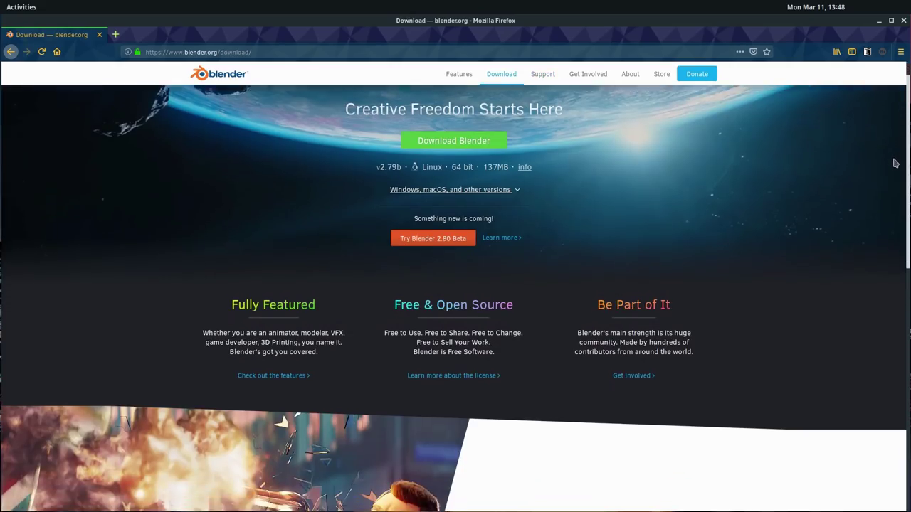
scroll(893, 192, "down", 2)
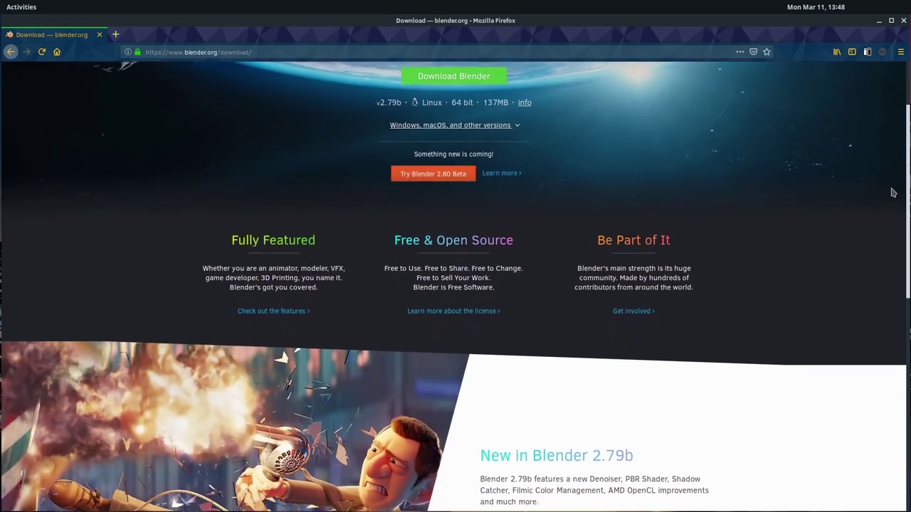
scroll(893, 192, "down", 4)
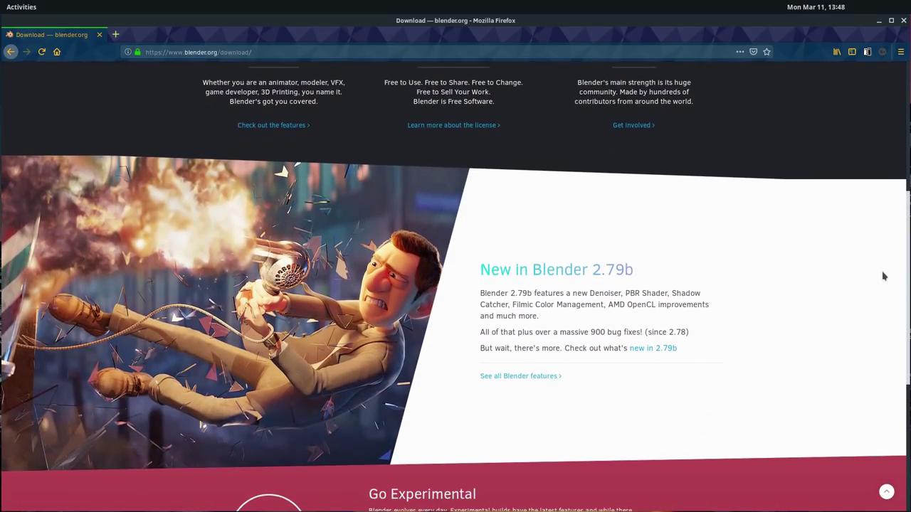
scroll(883, 276, "down", 5)
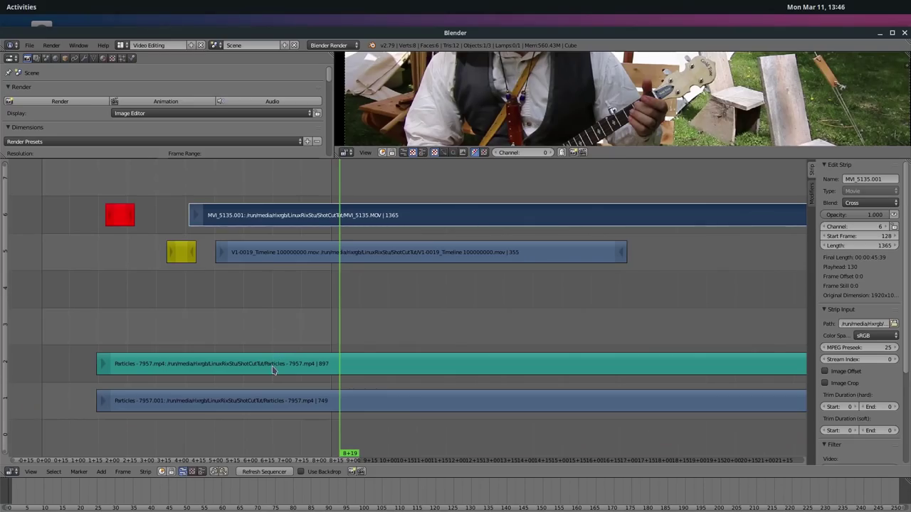
Move the MVI_5135.001 strip to channel 4 and enlarge the preview to the full frame
key("g")
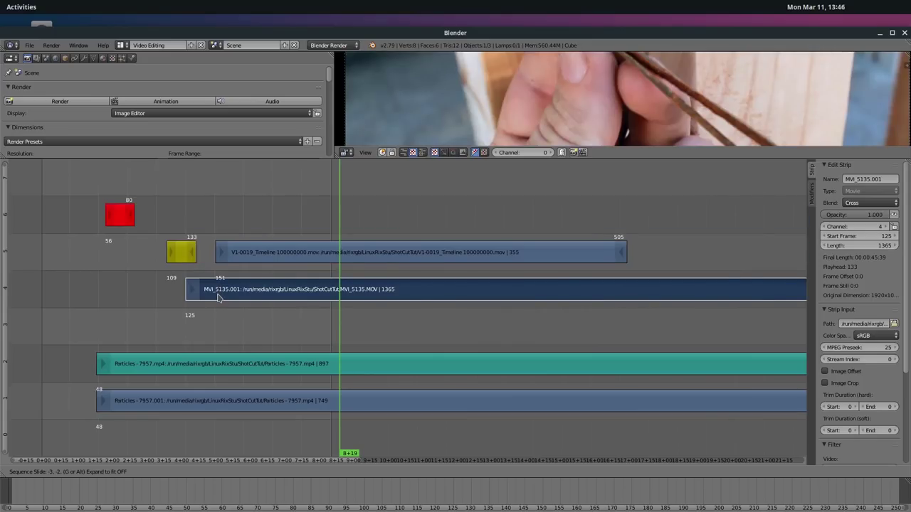
left_click(239, 284)
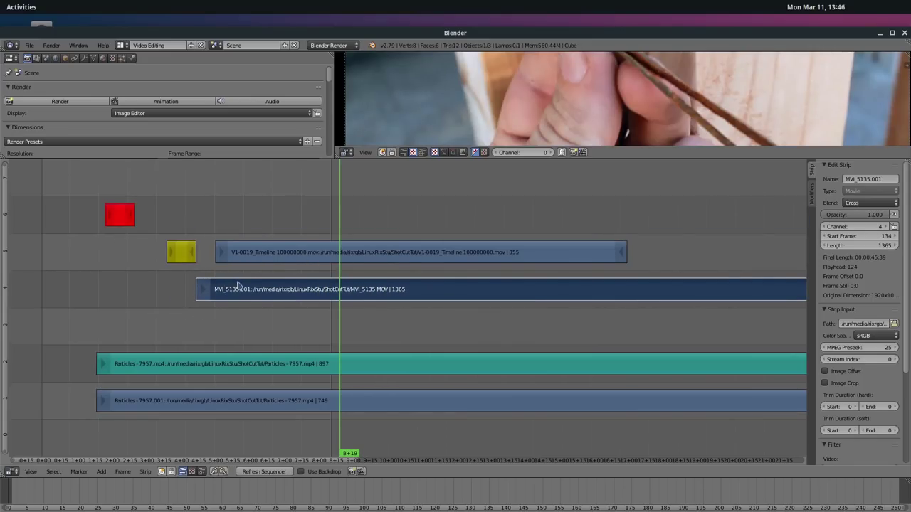
left_click_drag(366, 158, 379, 286)
scroll(481, 190, "down", 5)
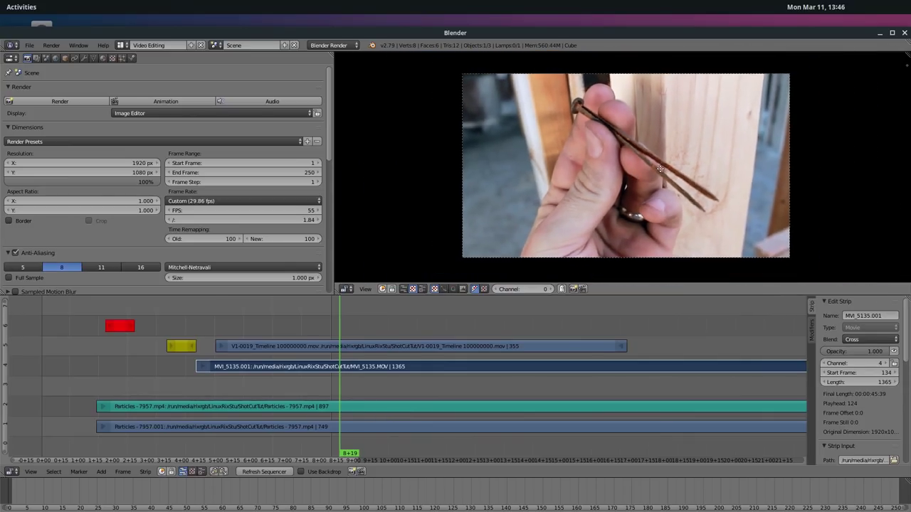
left_click_drag(491, 154, 770, 163)
scroll(603, 392, "right", 10)
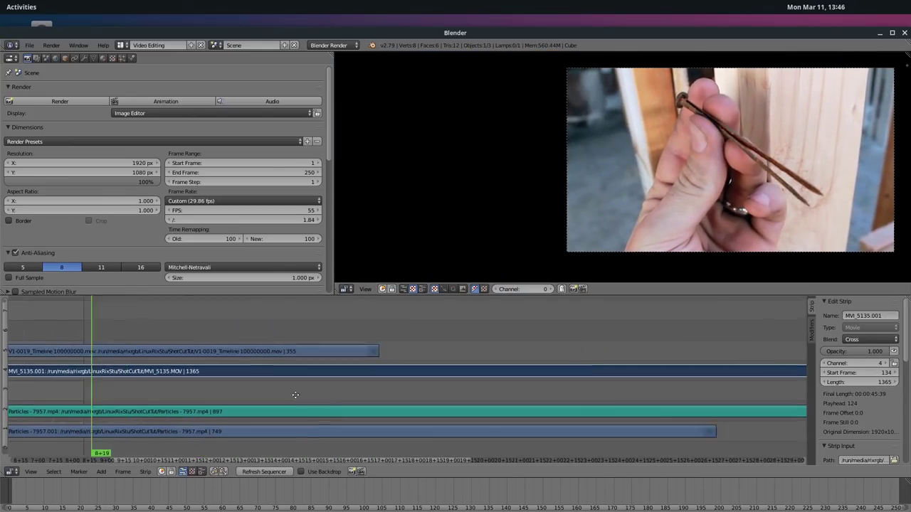
scroll(561, 382, "right", 5)
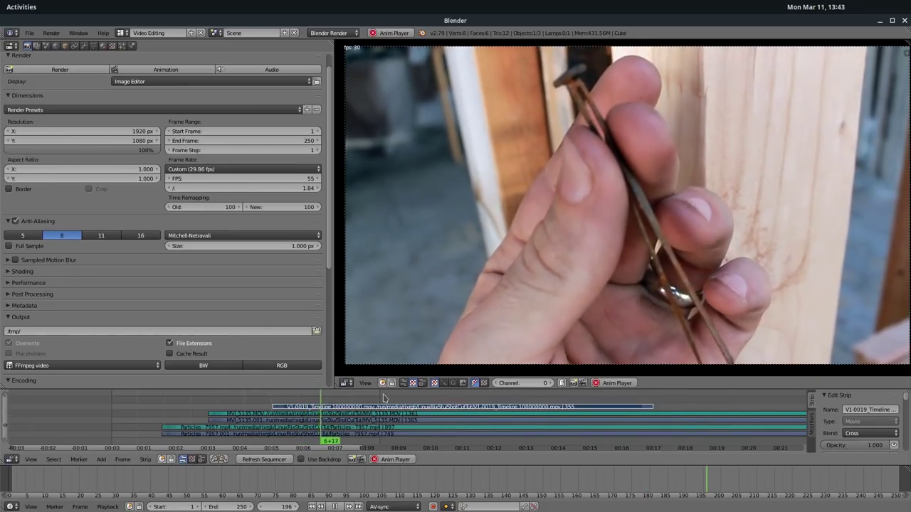
Rewind the playhead and lower the upper strip's opacity so the clips cross-blend
left_click_drag(361, 402, 575, 402)
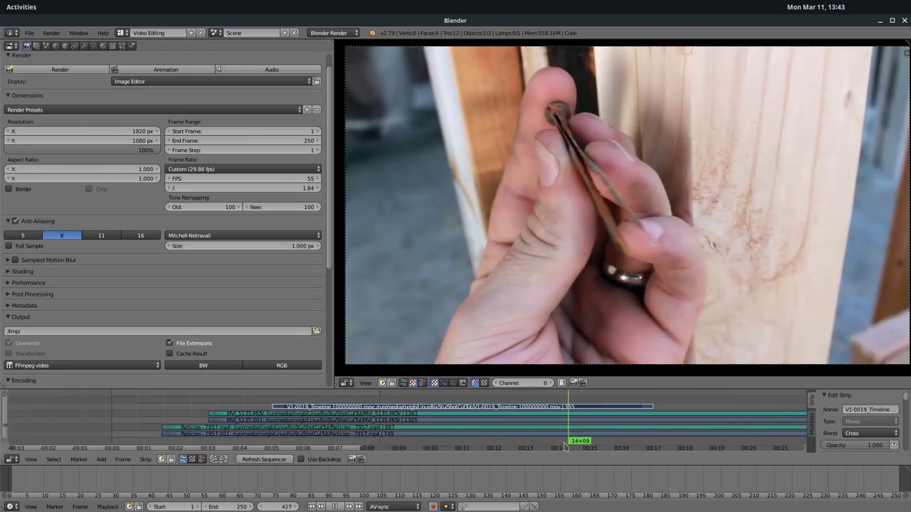
scroll(861, 427, "down", 1)
left_click_drag(875, 426, 854, 426)
Add a Color effect strip at frame 76 above the Particles strip
right_click(192, 427)
left_click(192, 427)
left_click(102, 460)
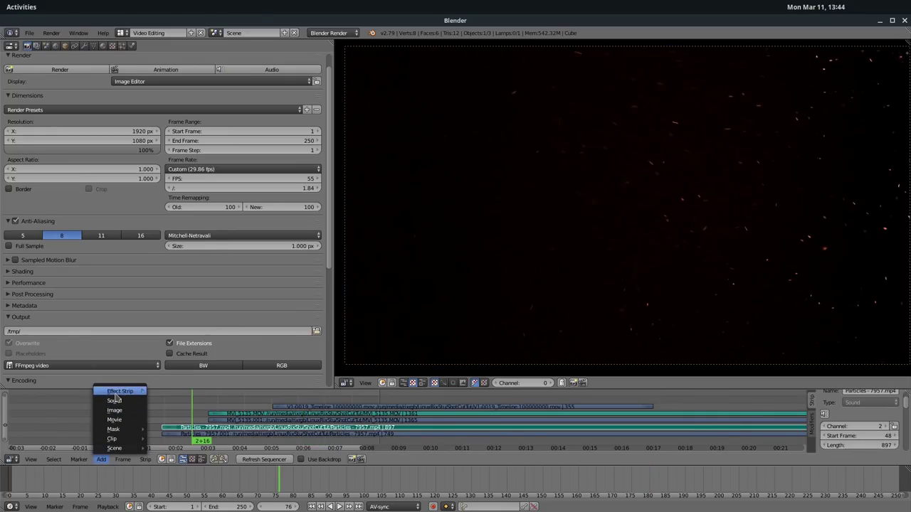
mouse_move(117, 393)
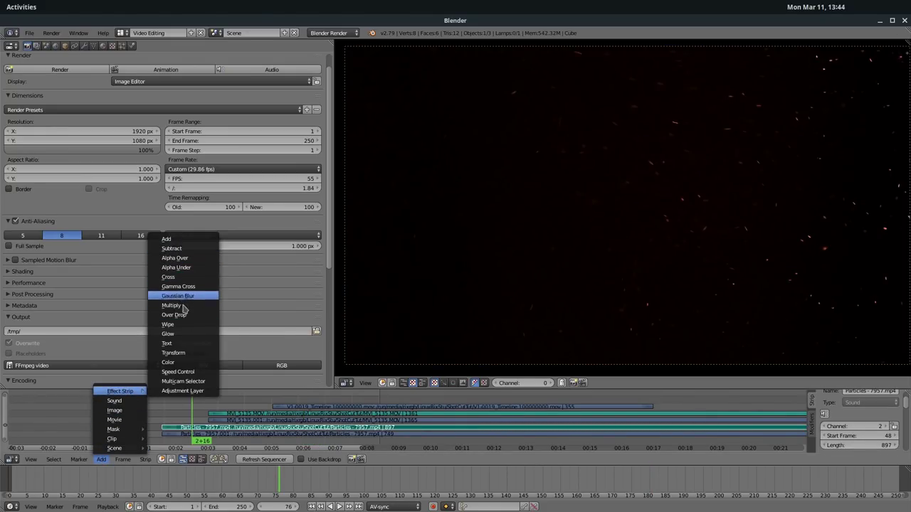
left_click(168, 363)
Set the colour strip to bright green using the HSV colour picker
left_click(184, 409)
scroll(861, 420, "down", 4)
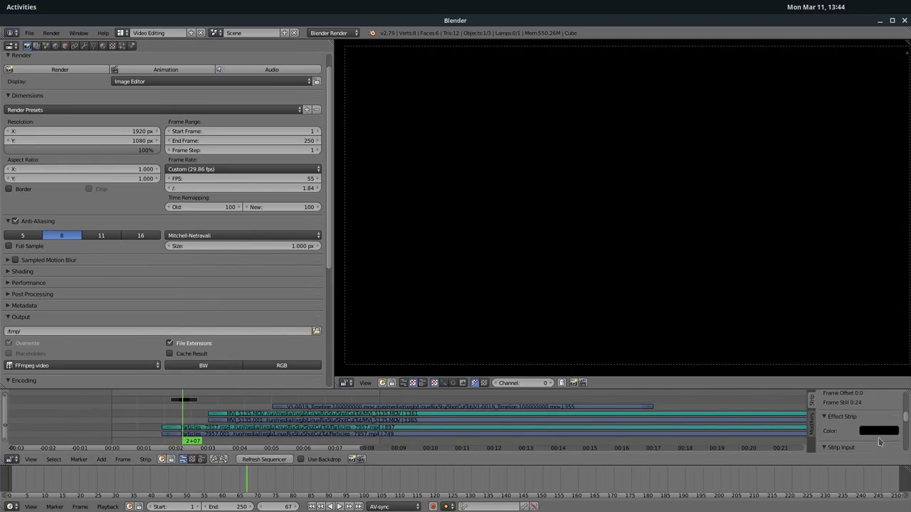
left_click(878, 434)
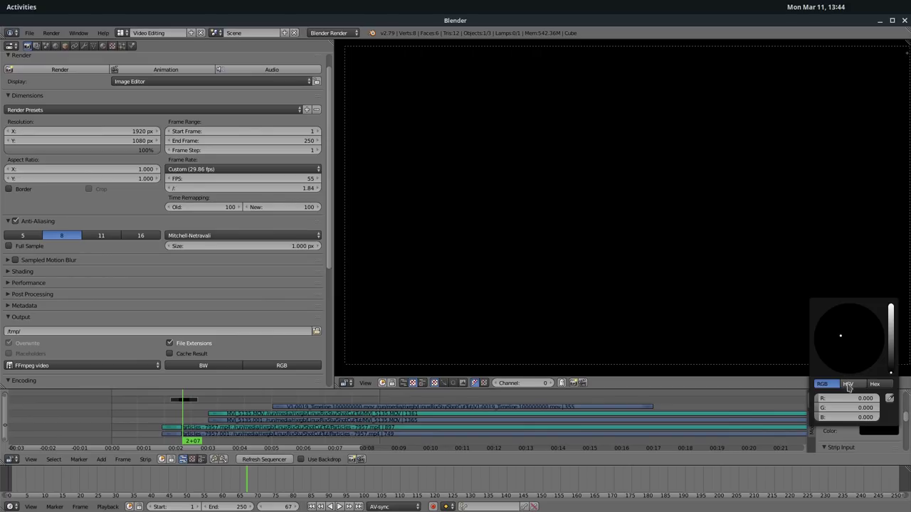
left_click(848, 387)
left_click(832, 324)
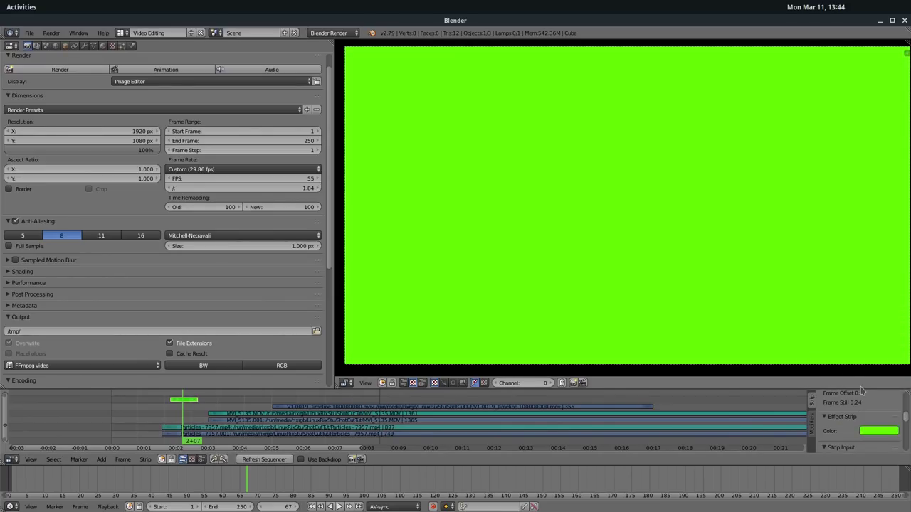
left_click(878, 431)
left_click(829, 349)
left_click(854, 331)
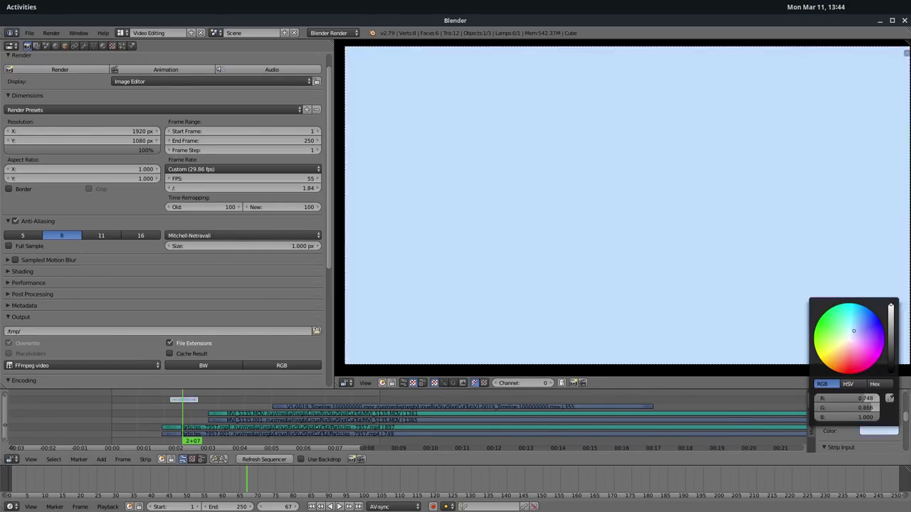
mouse_move(854, 330)
left_mouse_down()
mouse_move(825, 327)
mouse_move(829, 311)
mouse_move(851, 305)
mouse_move(825, 327)
left_mouse_up()
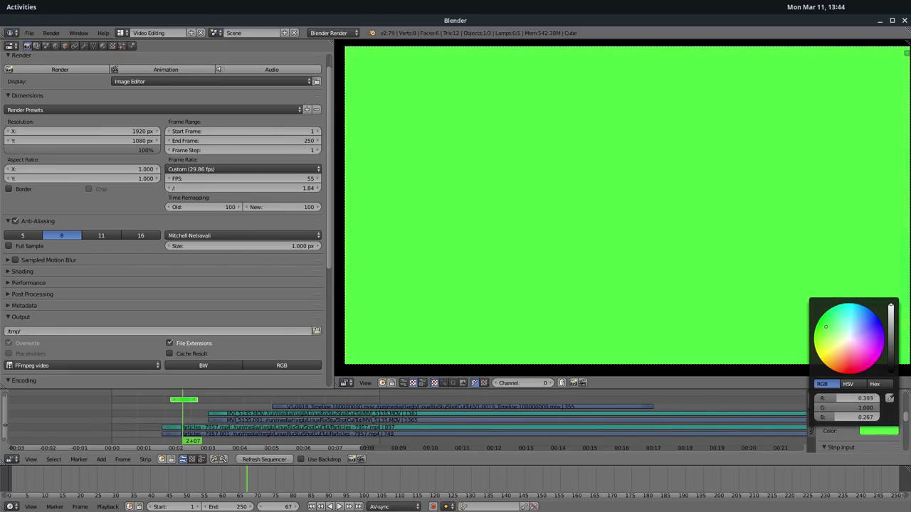
Drop the colour strip's opacity to 0.226, turn it red, and preview the overlay
scroll(867, 422, "up", 3)
left_click_drag(875, 415, 825, 414)
scroll(906, 432, "down", 3)
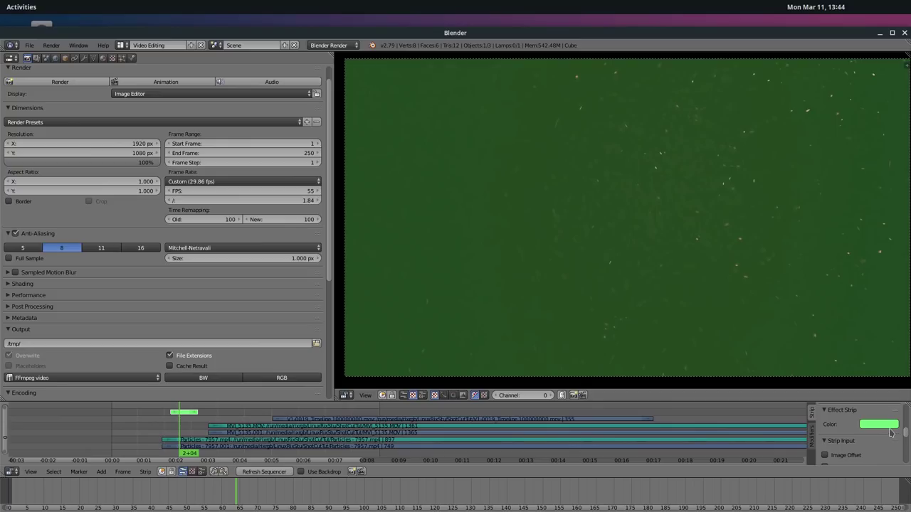
left_click(890, 430)
left_click_drag(837, 341, 851, 367)
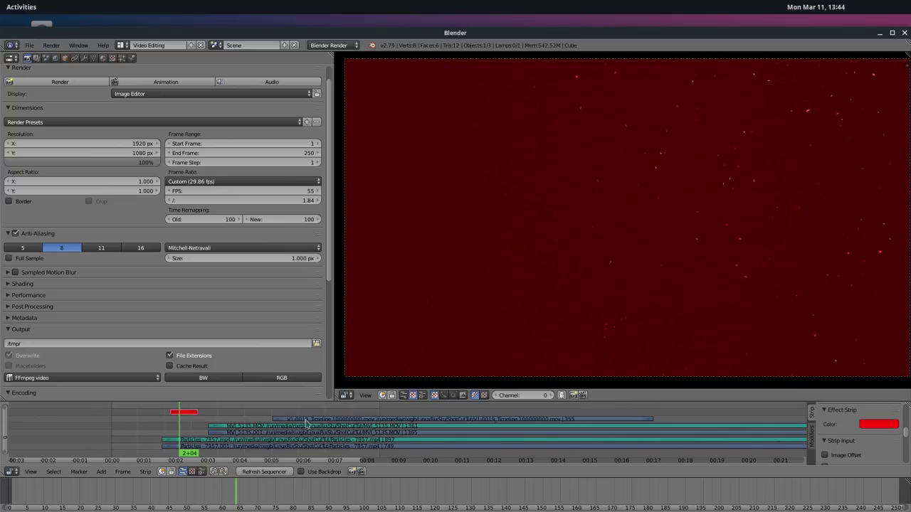
left_click_drag(180, 408, 228, 412)
Add the 'My Video!!!!' text strip at size 150 in pale lavender
key("ctrl+v")
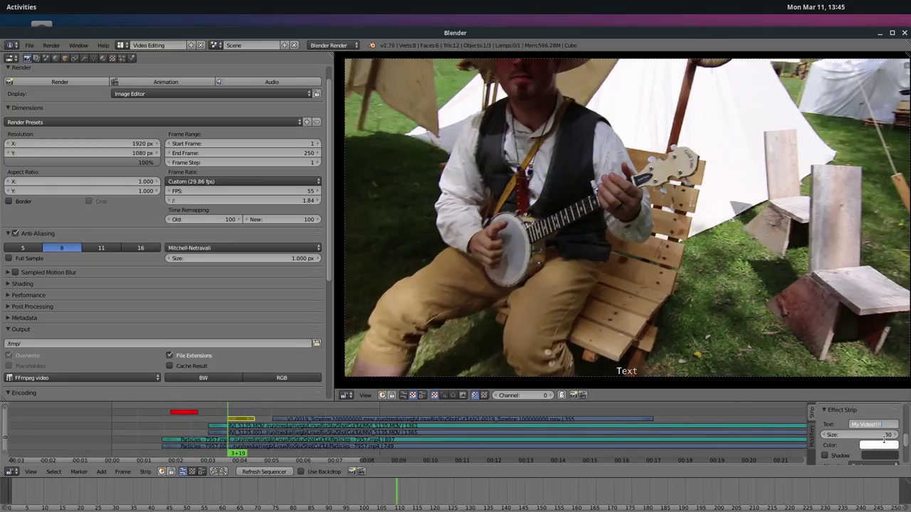
left_click_drag(861, 434, 879, 442)
scroll(861, 436, "down", 3)
scroll(861, 436, "down", 2)
left_click(879, 449)
mouse_move(847, 335)
left_mouse_down()
mouse_move(832, 356)
mouse_move(877, 344)
mouse_move(864, 370)
mouse_move(856, 342)
left_mouse_up()
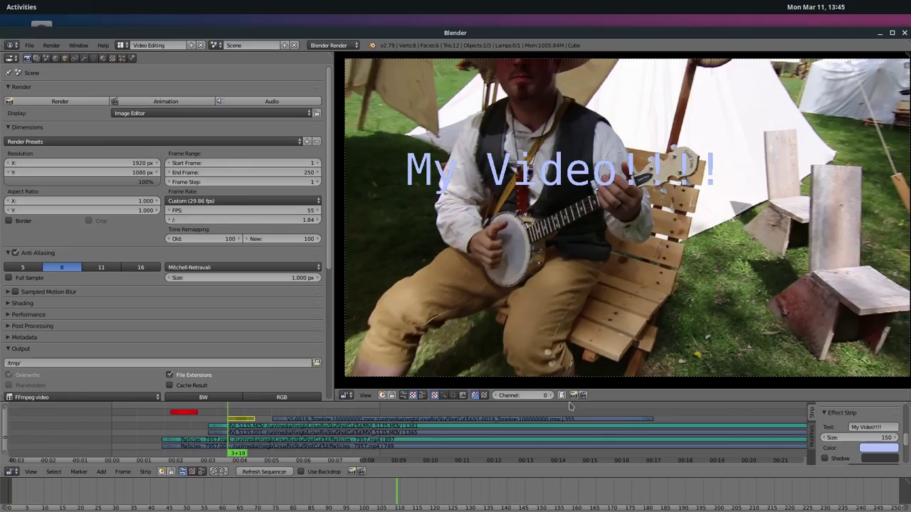
Erase the MVI_5135.MOV sound strip from channel 4
left_click_drag(572, 403, 570, 154)
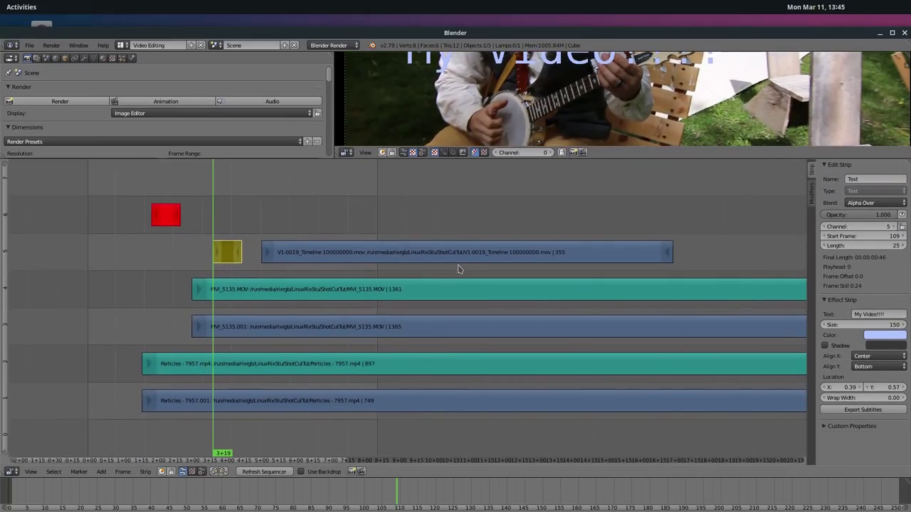
left_click_drag(488, 328, 453, 230)
left_click(282, 290)
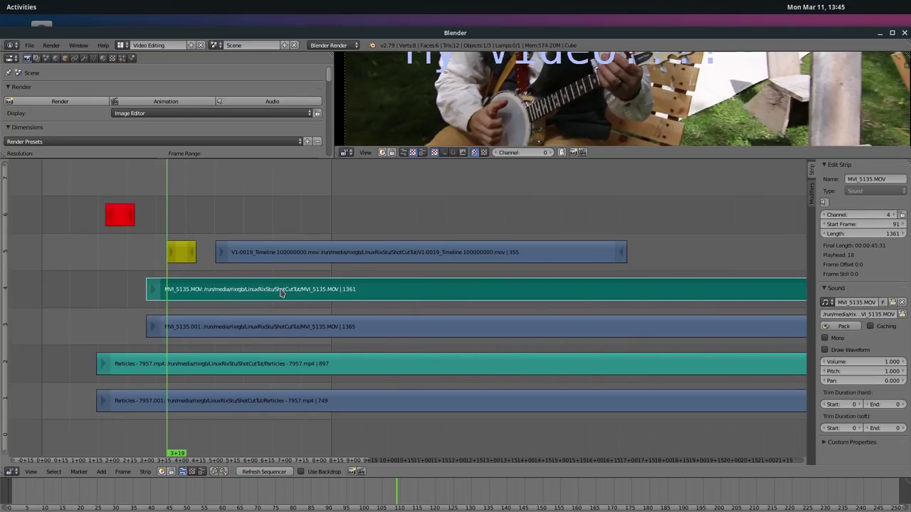
key("x")
left_click(281, 290)
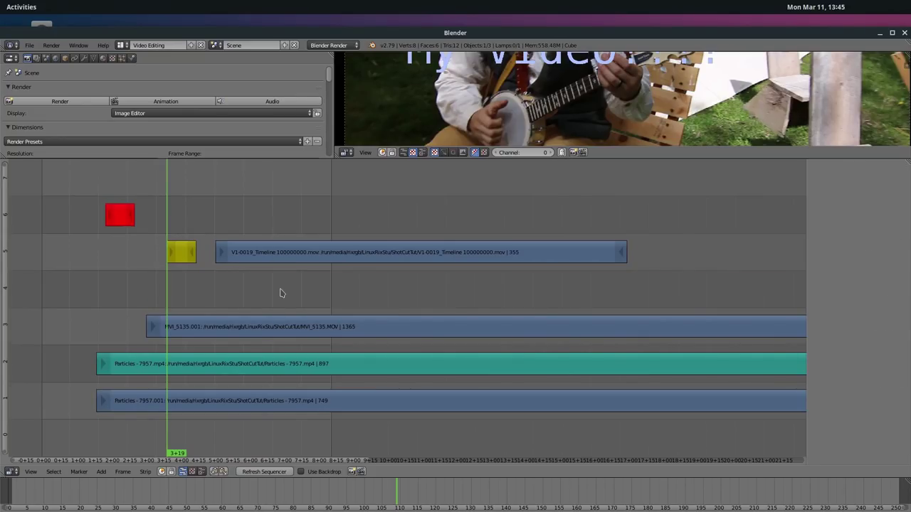